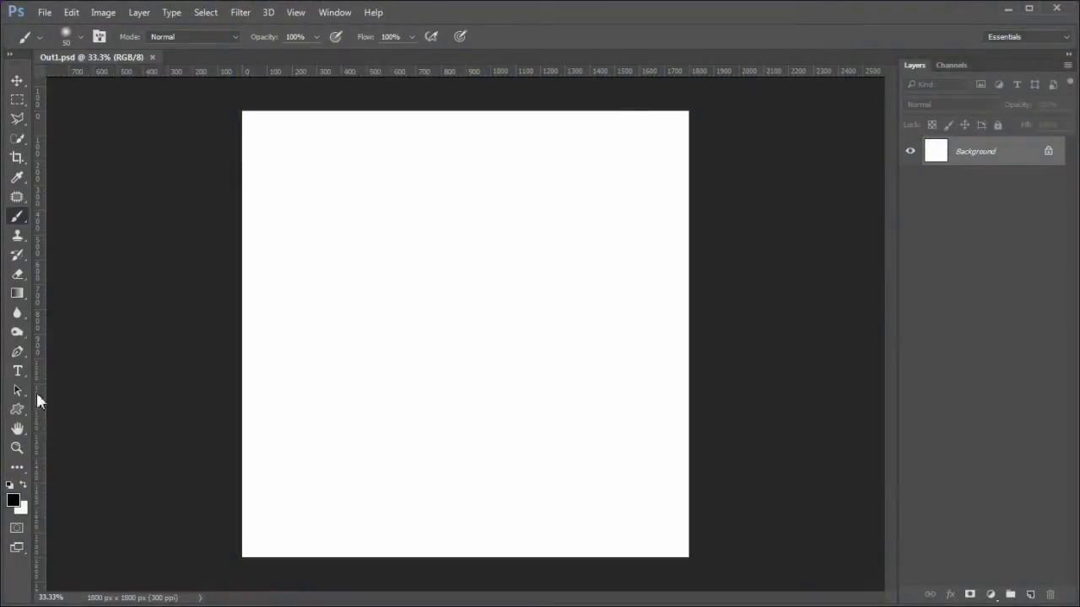
- Select the Custom Shape tool and open the Shape picker
left_click(19, 413)
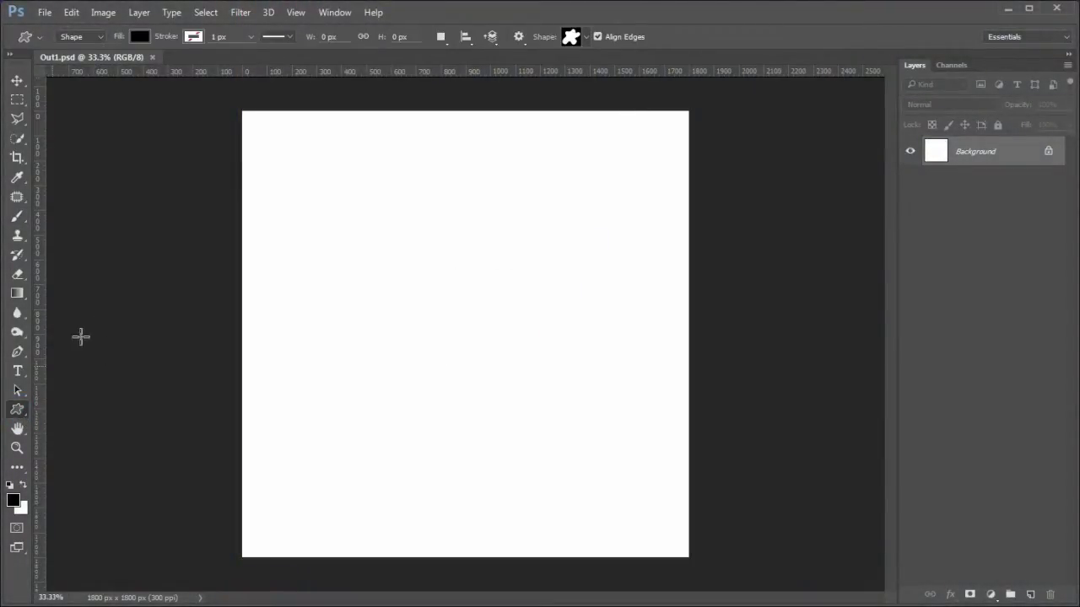
left_click(588, 38)
left_click_drag(722, 142, 753, 444)
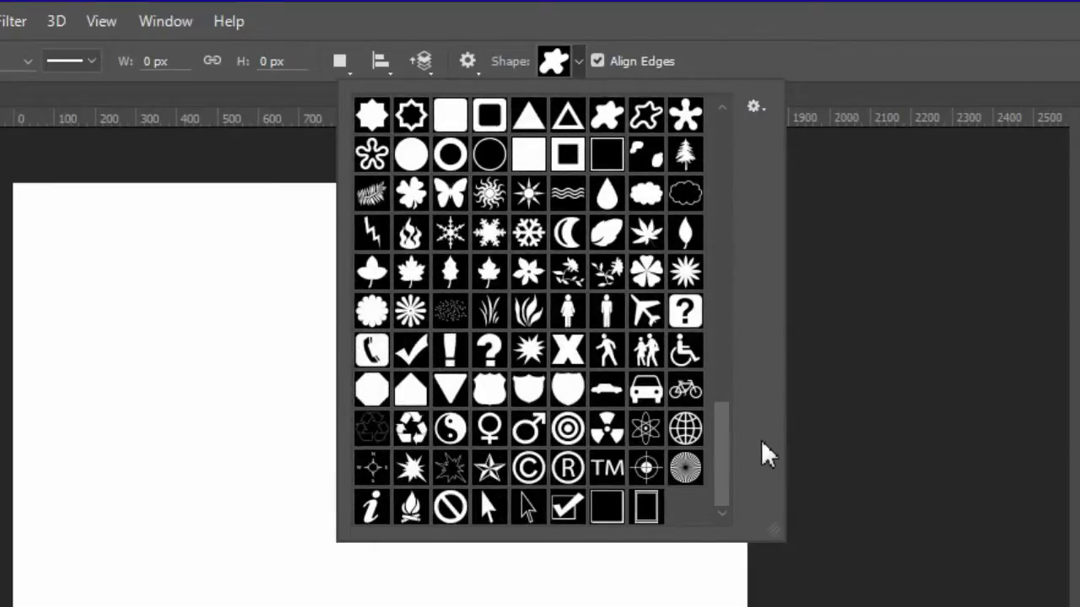
key("alt")
- Append the Animals shape set, choose the dog silhouette, and reset default colours
left_click(755, 107)
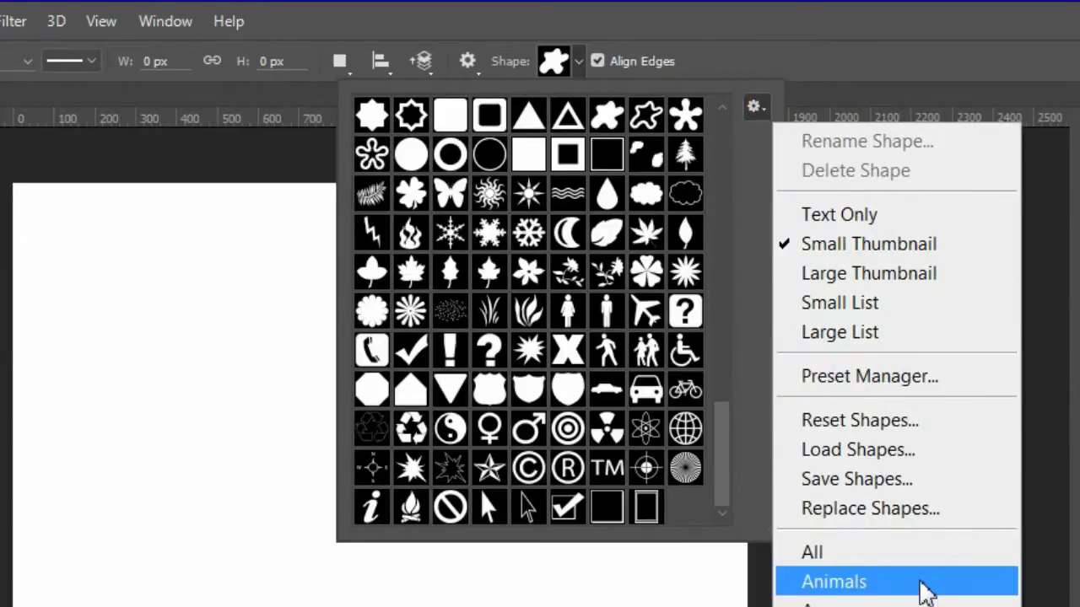
left_click(925, 591)
left_click(617, 410)
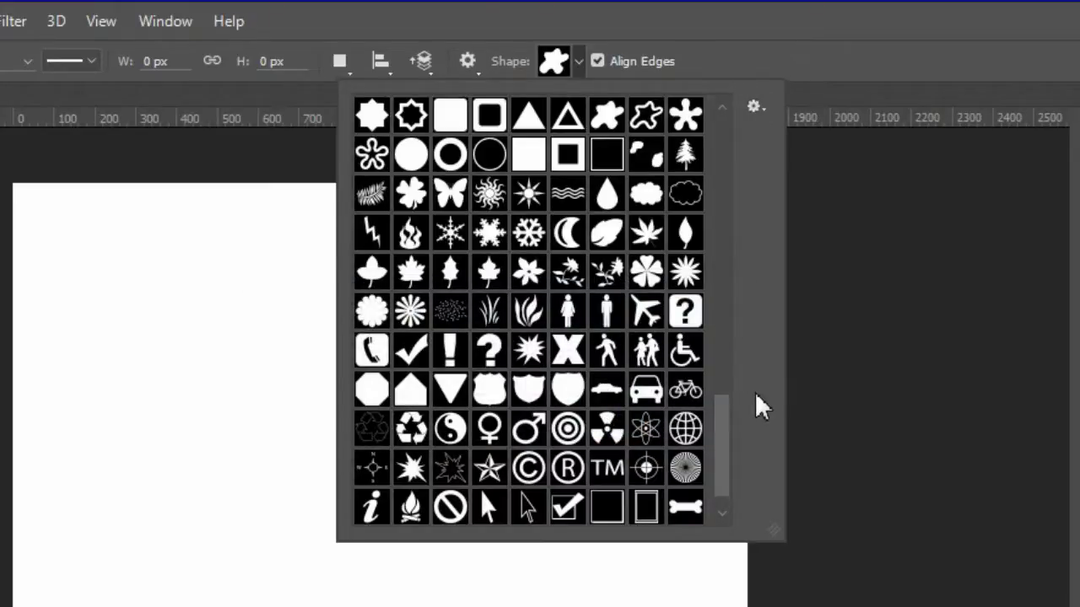
left_click_drag(725, 406, 725, 415)
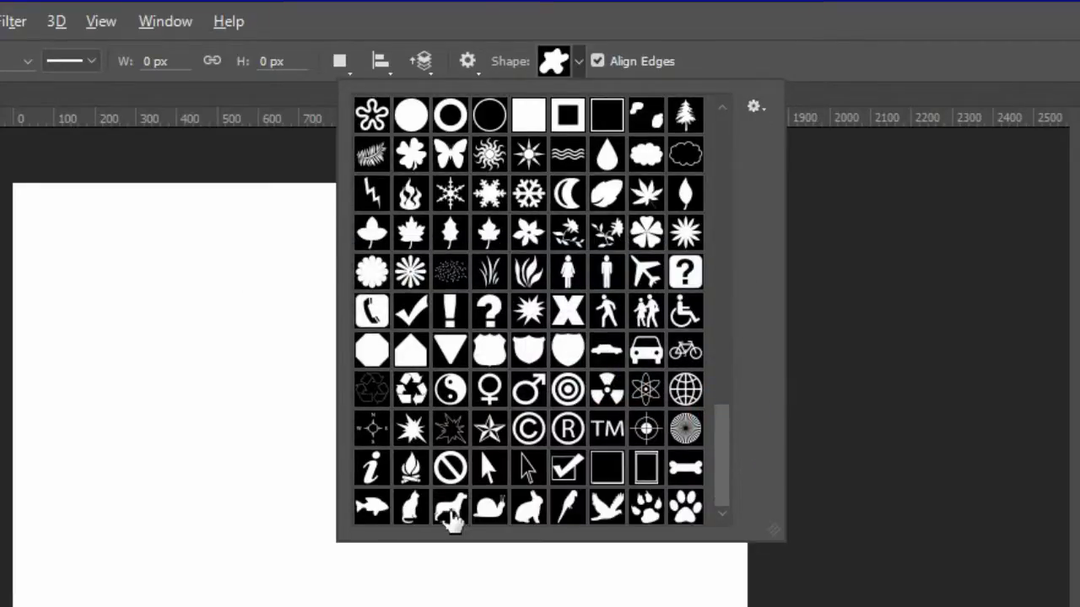
left_click(452, 516)
left_click(449, 512)
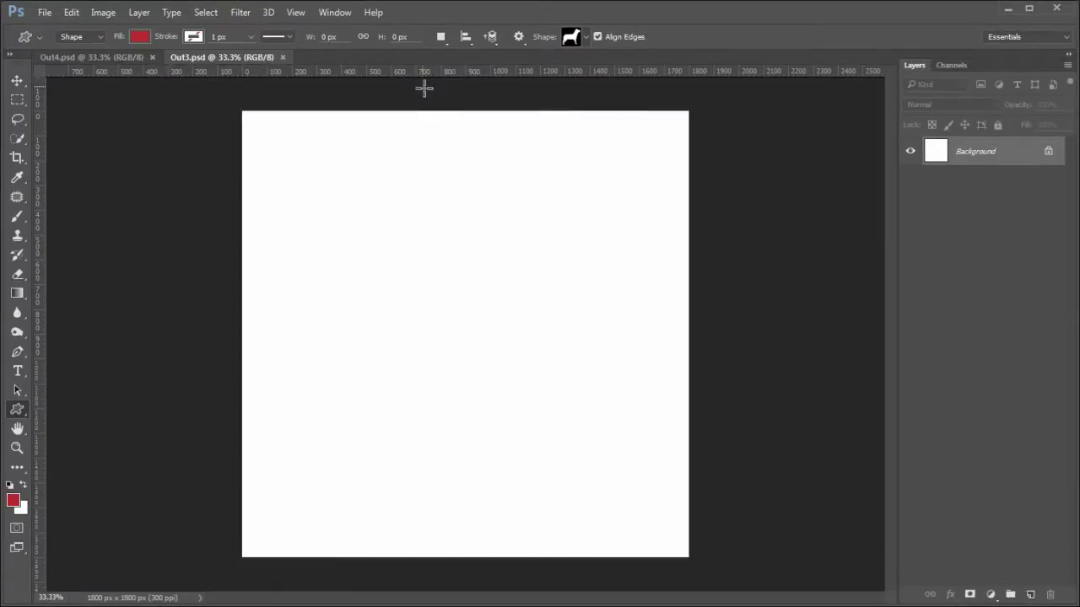
key("d")
- Fill the canvas with black and switch to the Hard Round 10 px brush
key("alt+BackSpace")
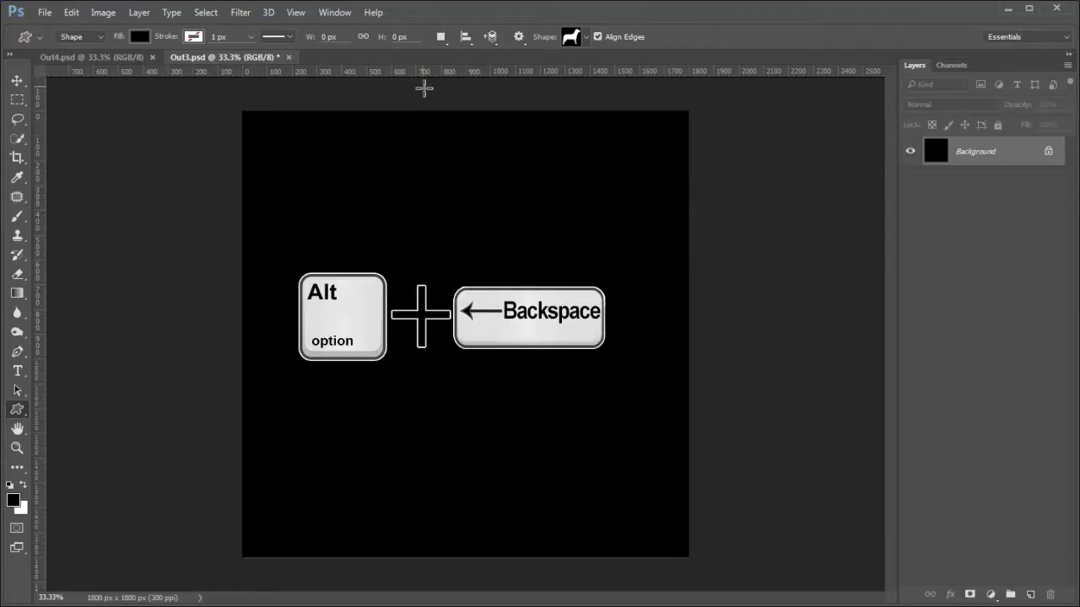
key("b")
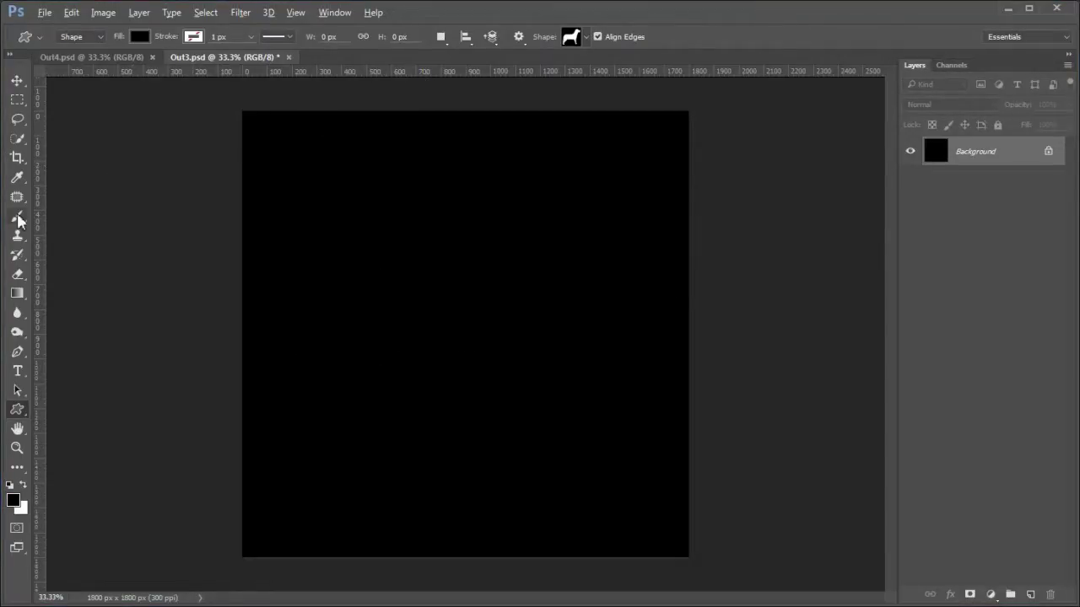
left_click(82, 38)
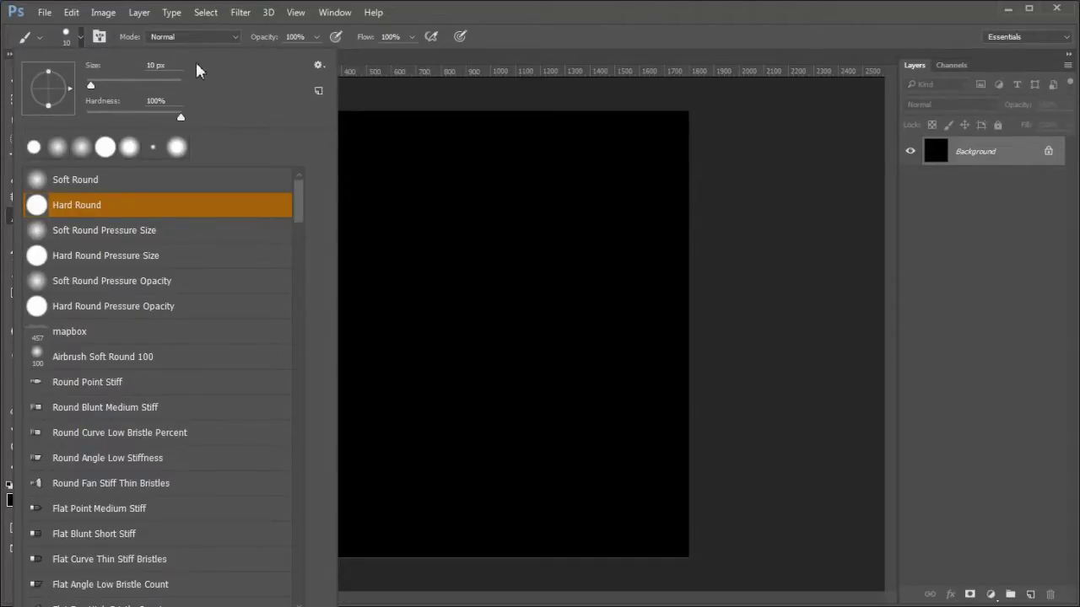
left_click(79, 38)
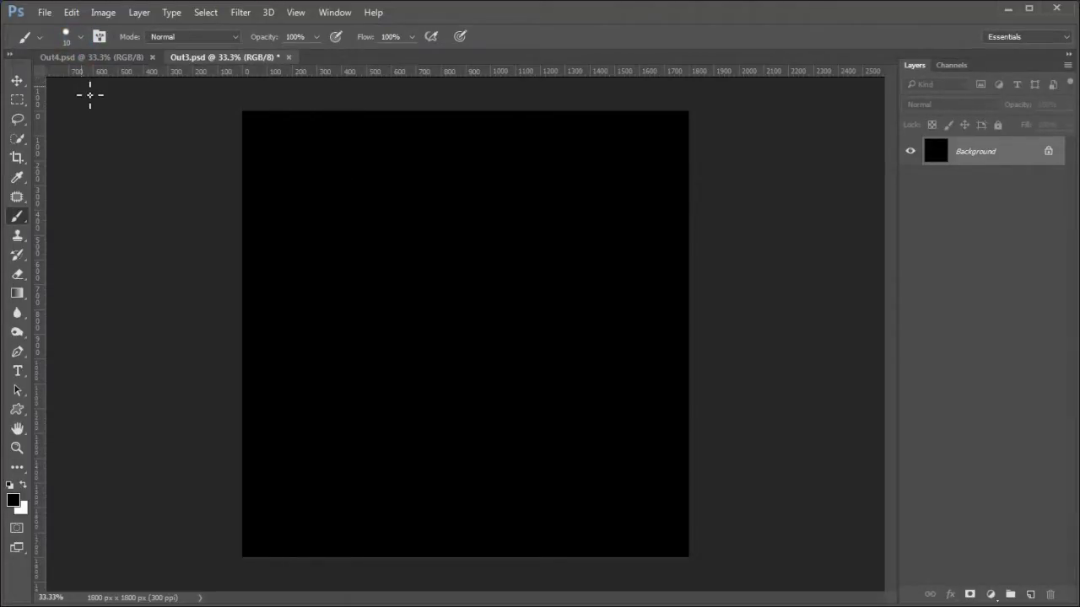
- Set the foreground colour to blue 2c5fdf
left_click(14, 503)
type("2c5fdf")
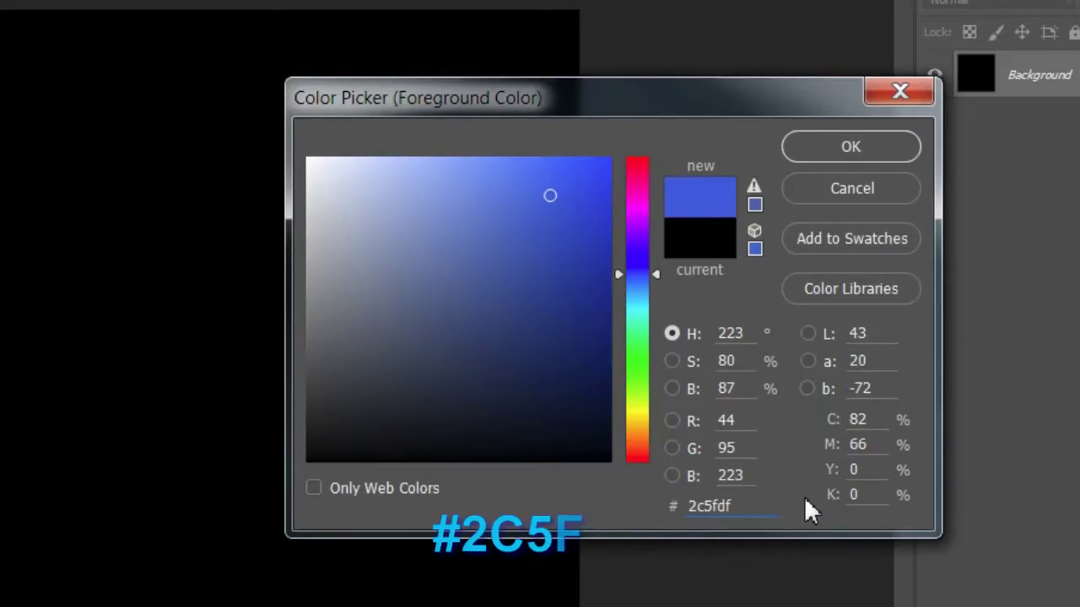
left_click(846, 147)
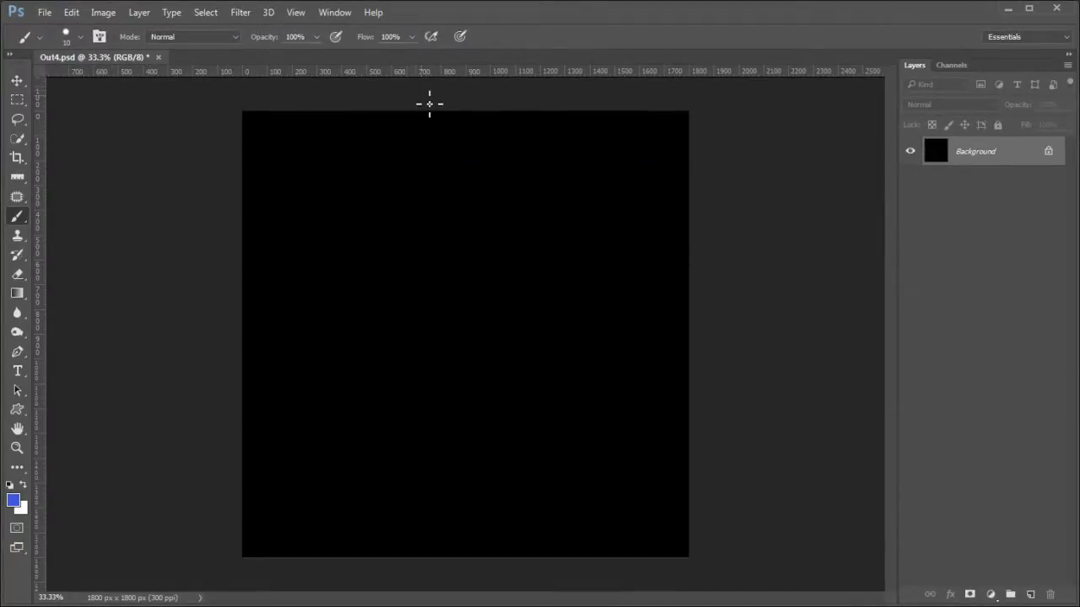
- Open the Paths panel from the Window menu and dock it below Layers
left_click(334, 14)
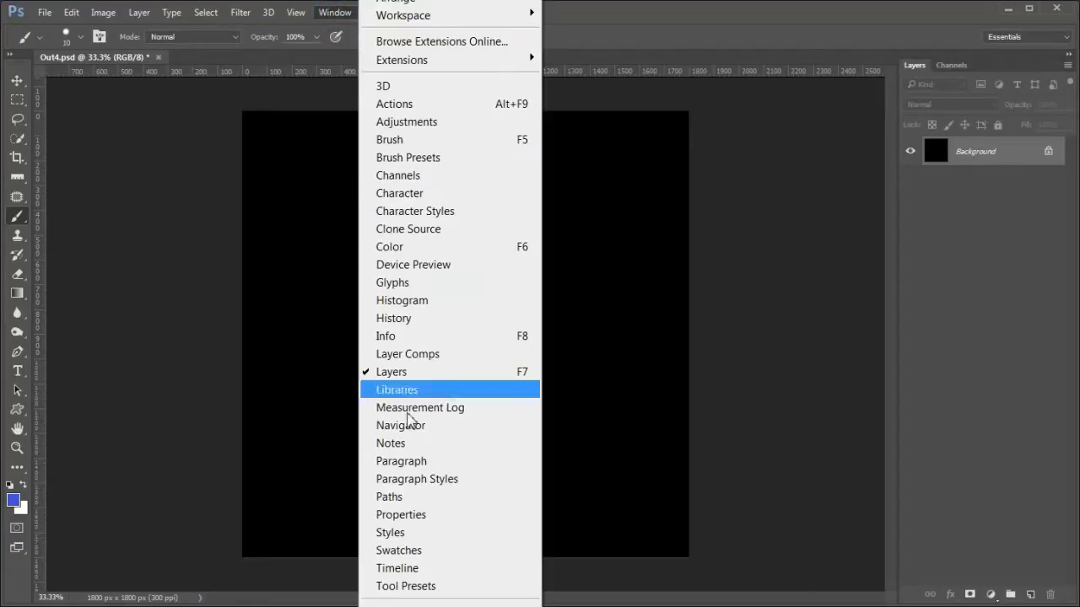
left_click(424, 498)
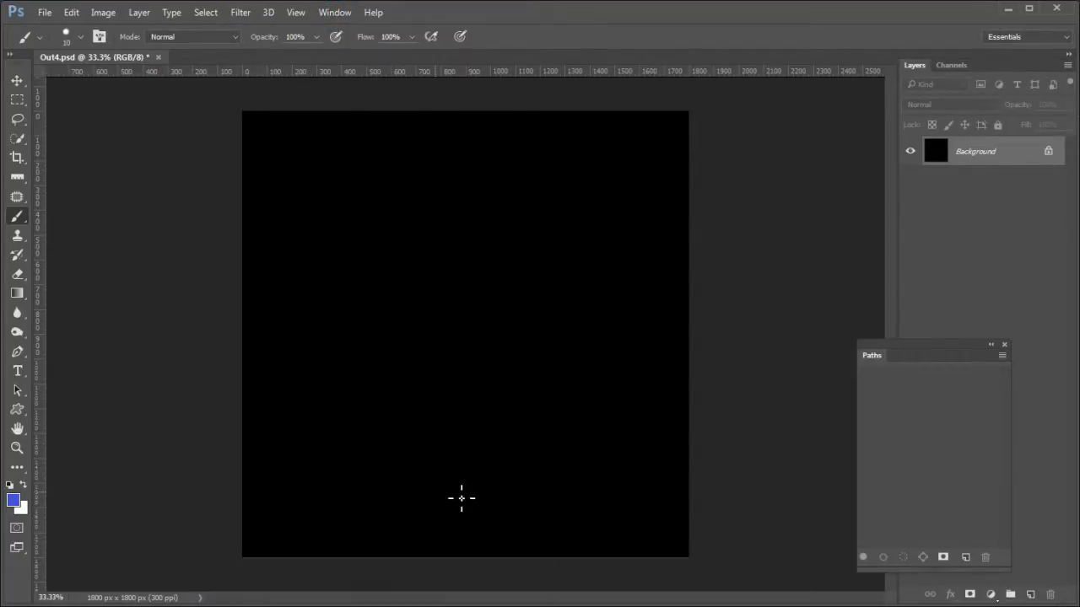
left_click_drag(933, 353, 987, 65)
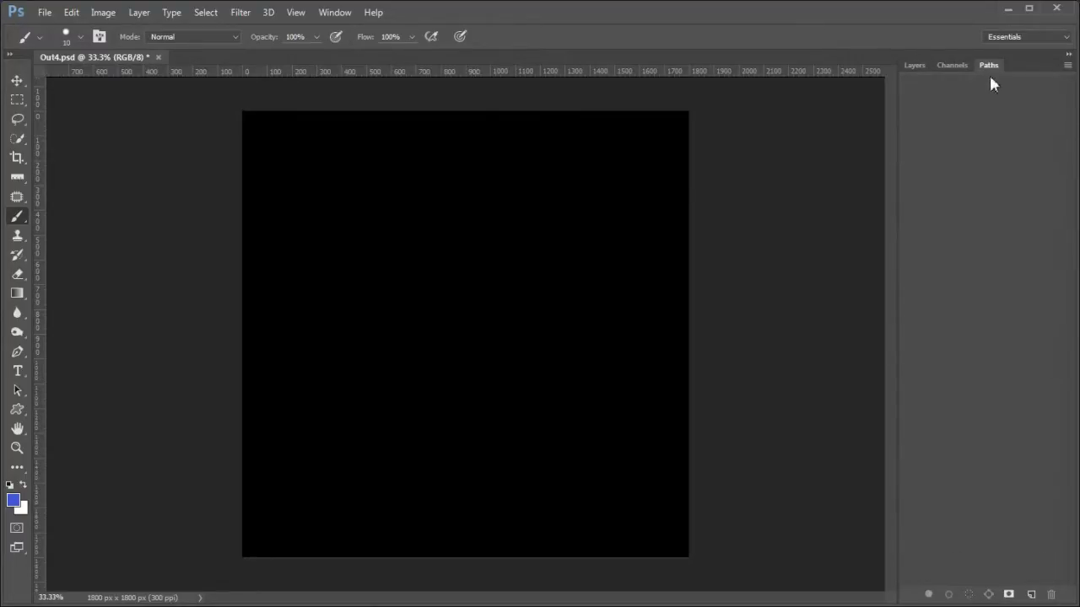
left_click_drag(994, 65, 984, 348)
left_click(916, 66)
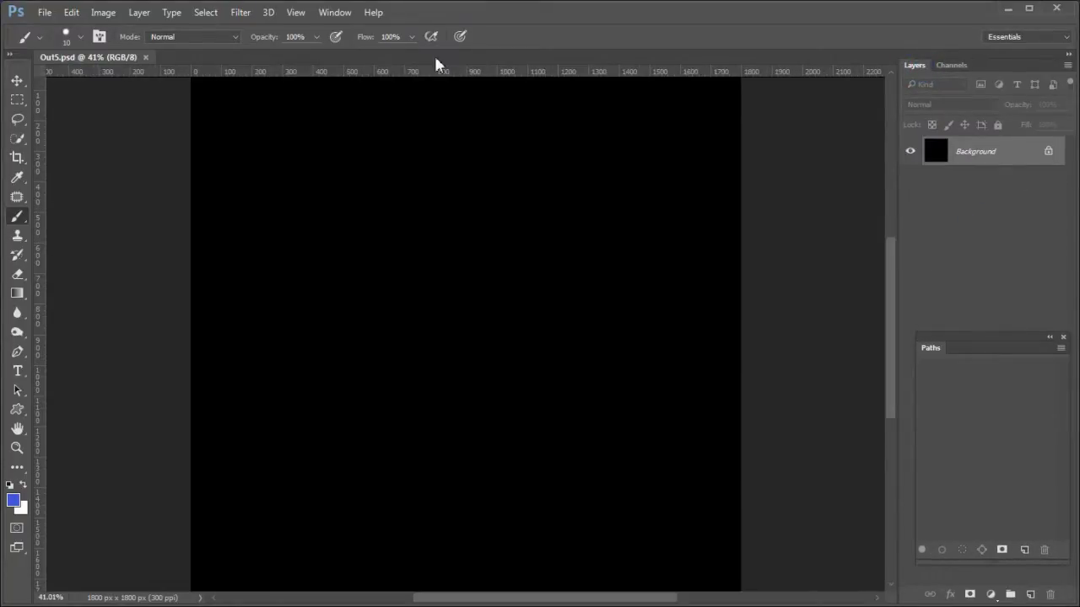
- Draw the dog as a shape layer with Defined Proportions and From Center
left_click(18, 413)
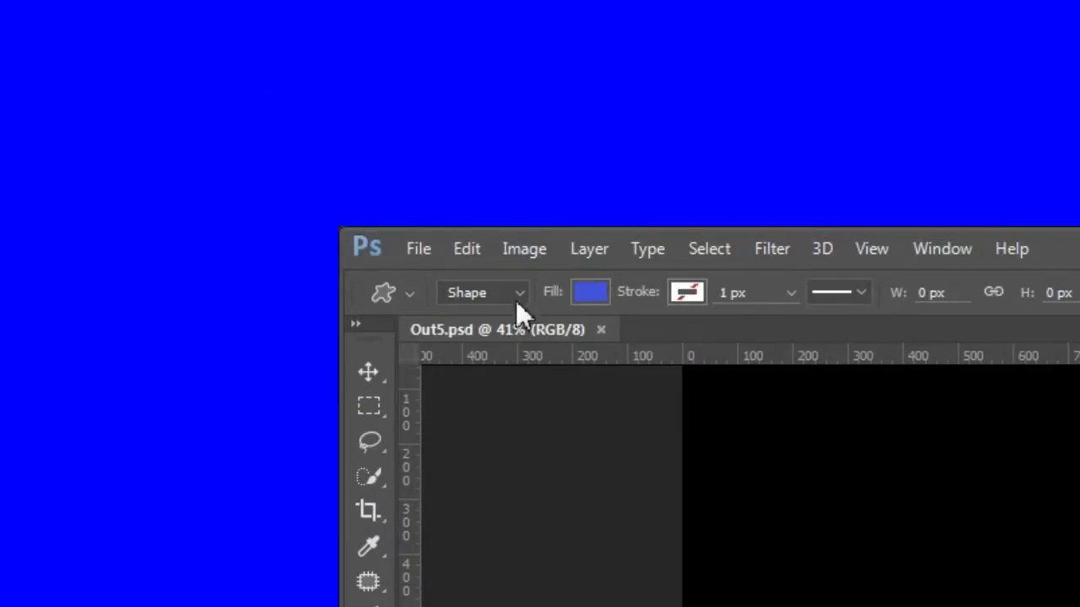
left_click(518, 295)
left_click(497, 318)
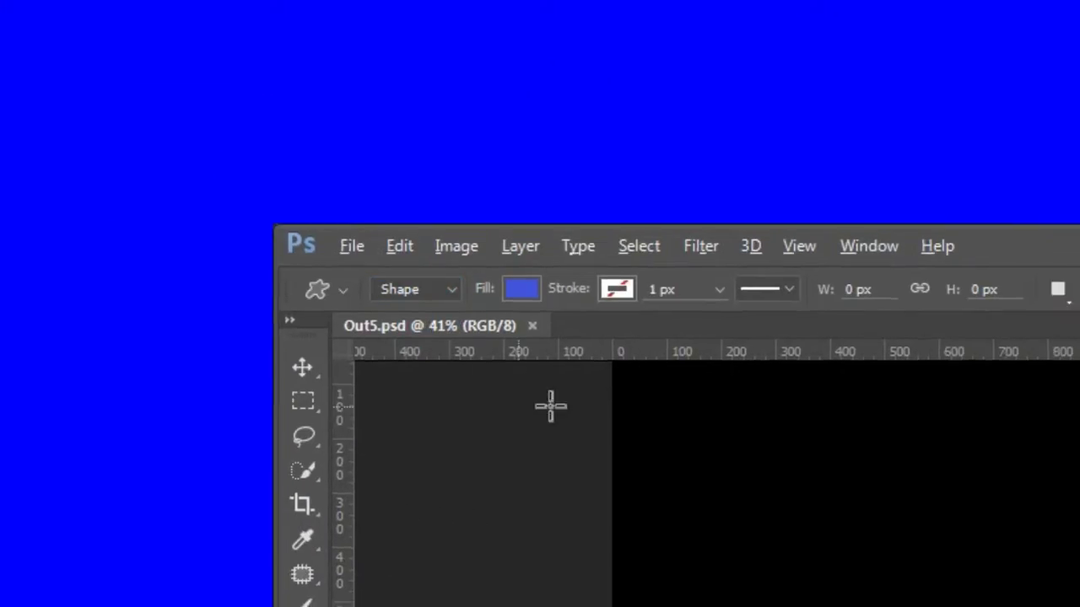
left_click(1079, 289)
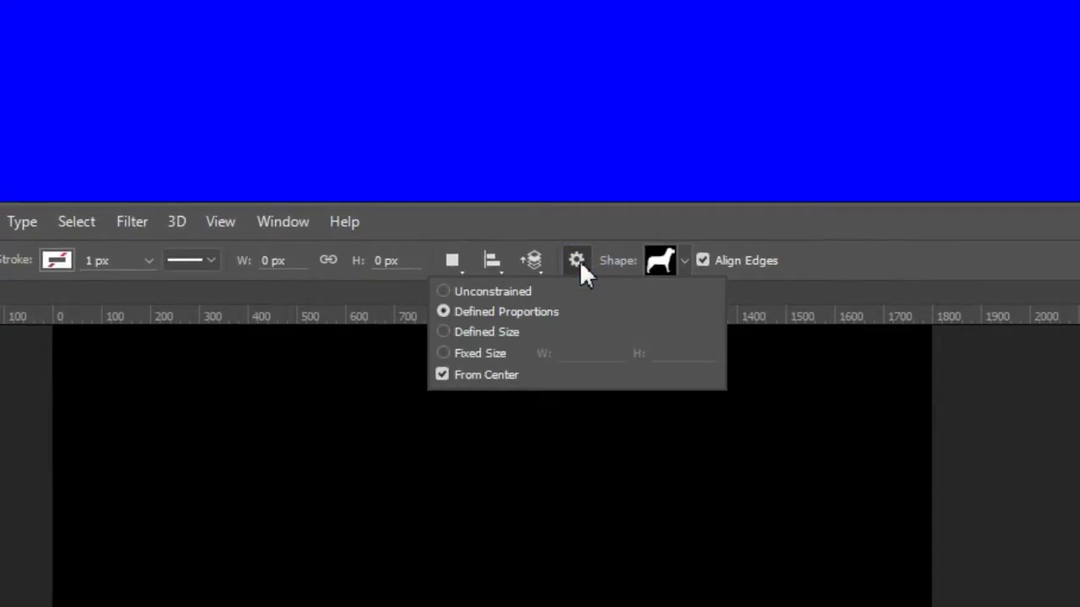
left_click(579, 260)
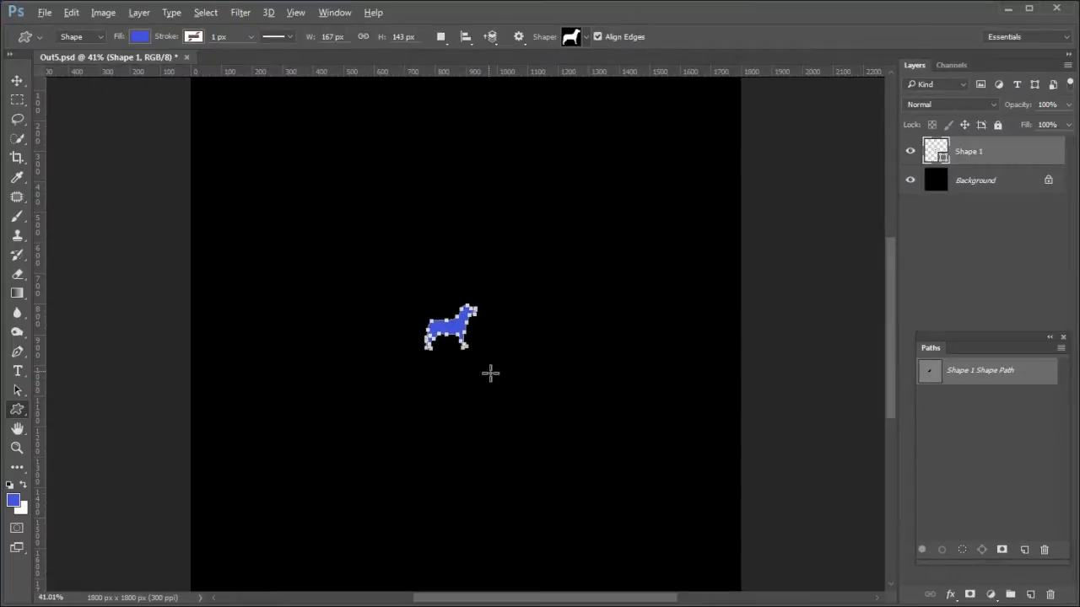
- Centre the dog vertically and horizontally on the canvas, then deselect
key("ctrl+a")
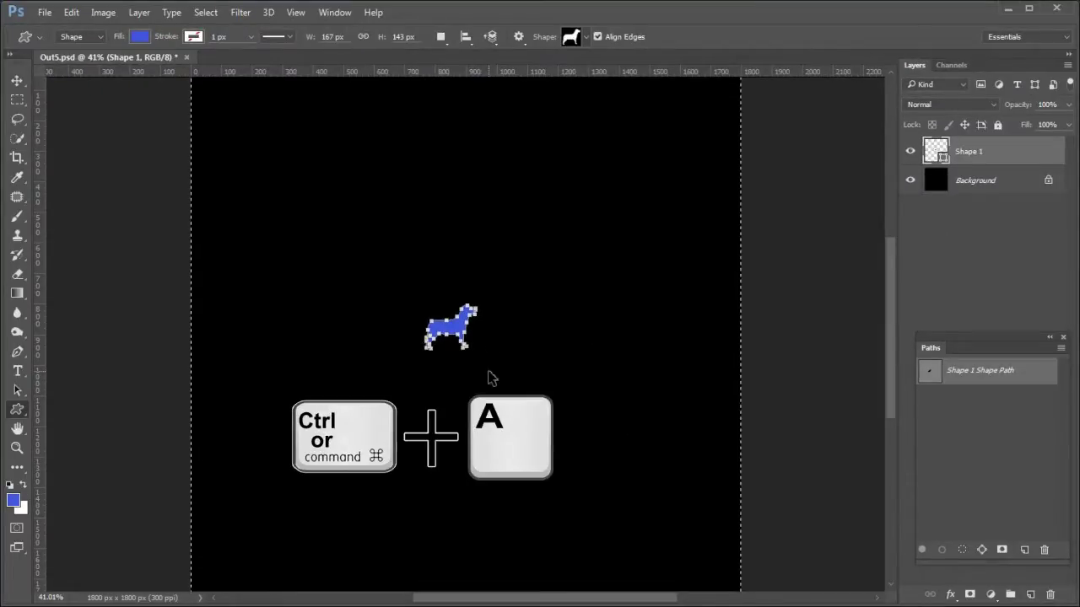
key("v")
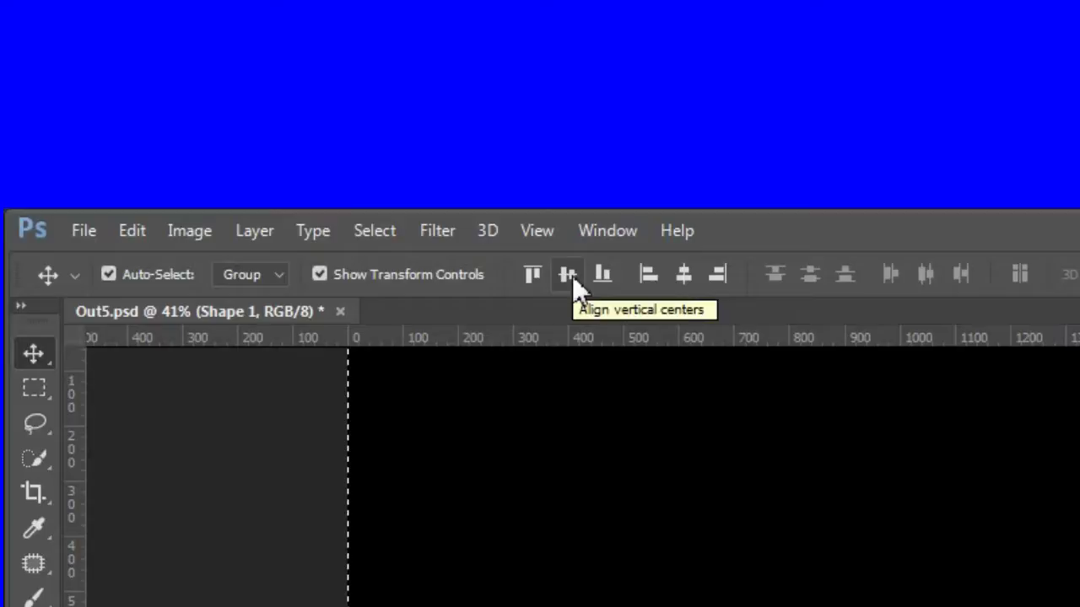
left_click(312, 37)
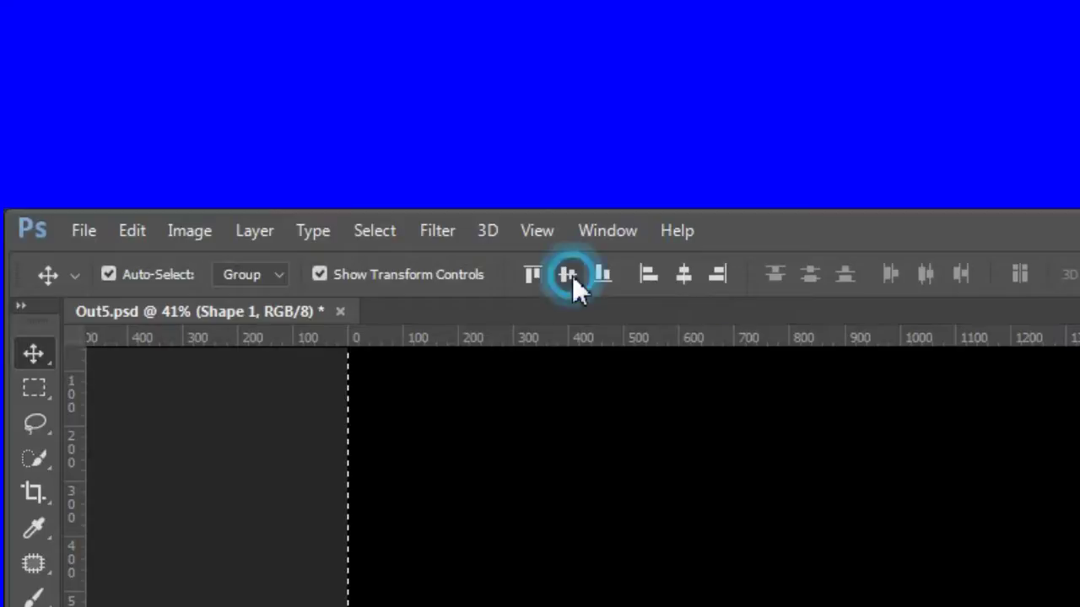
left_click(683, 275)
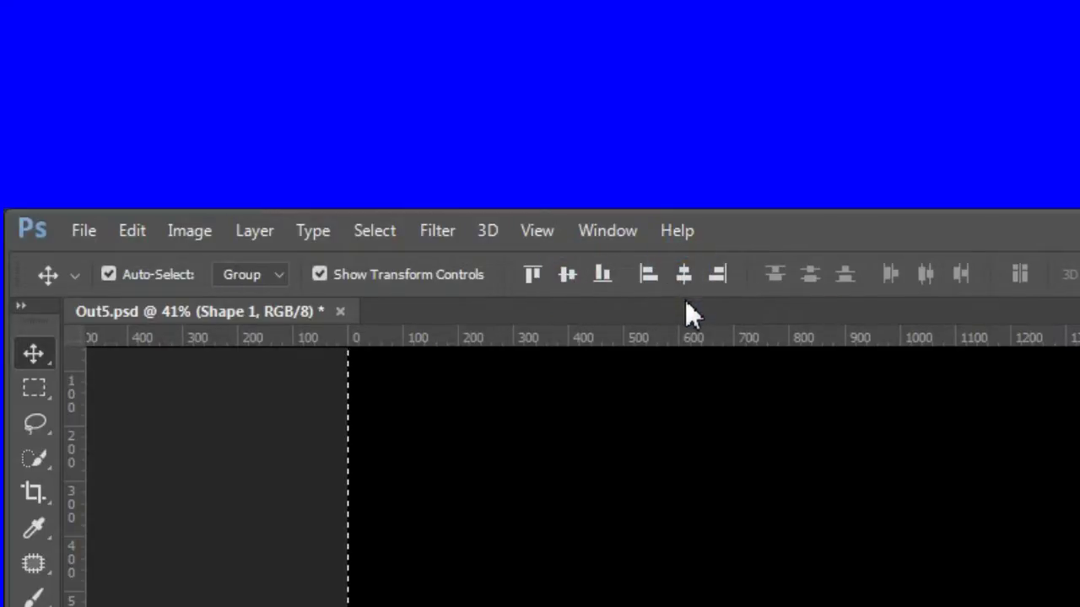
key("ctrl")
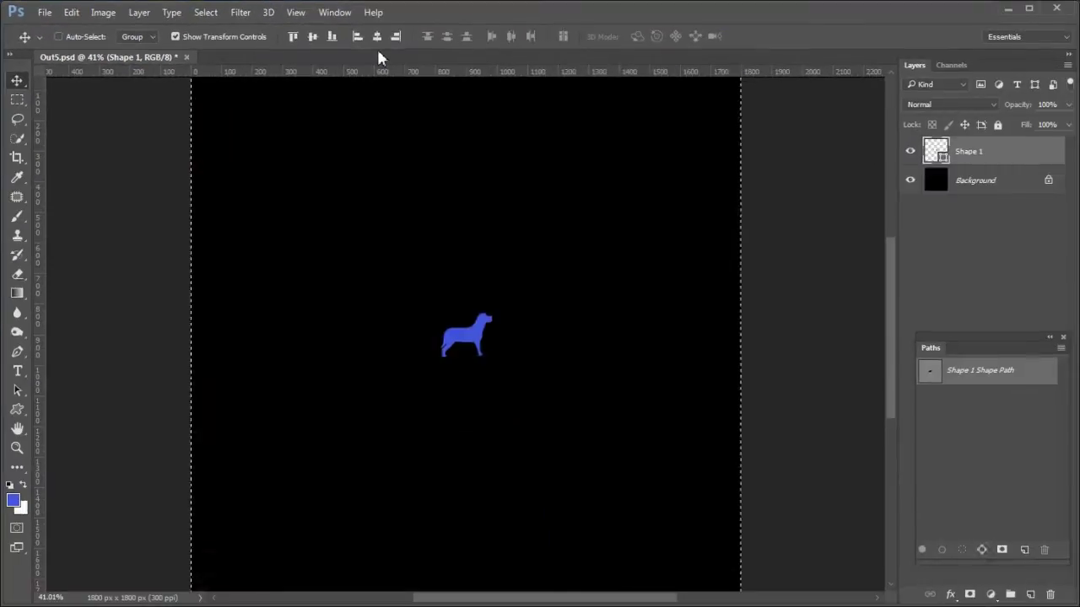
key("ctrl+d")
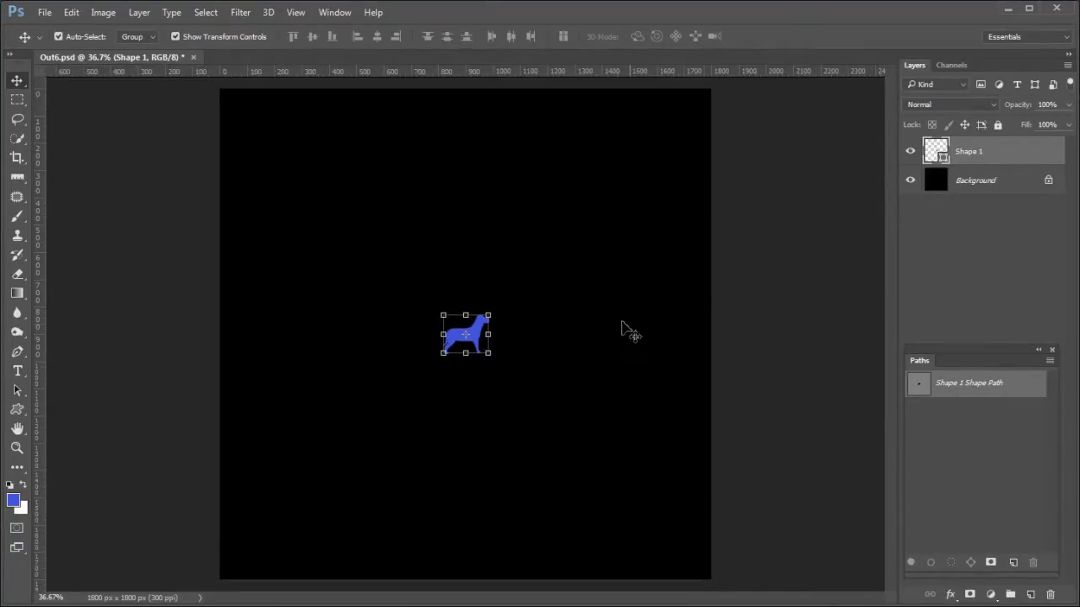
- Create a new empty layer named 'lines'
scroll(622, 330, "up", 4)
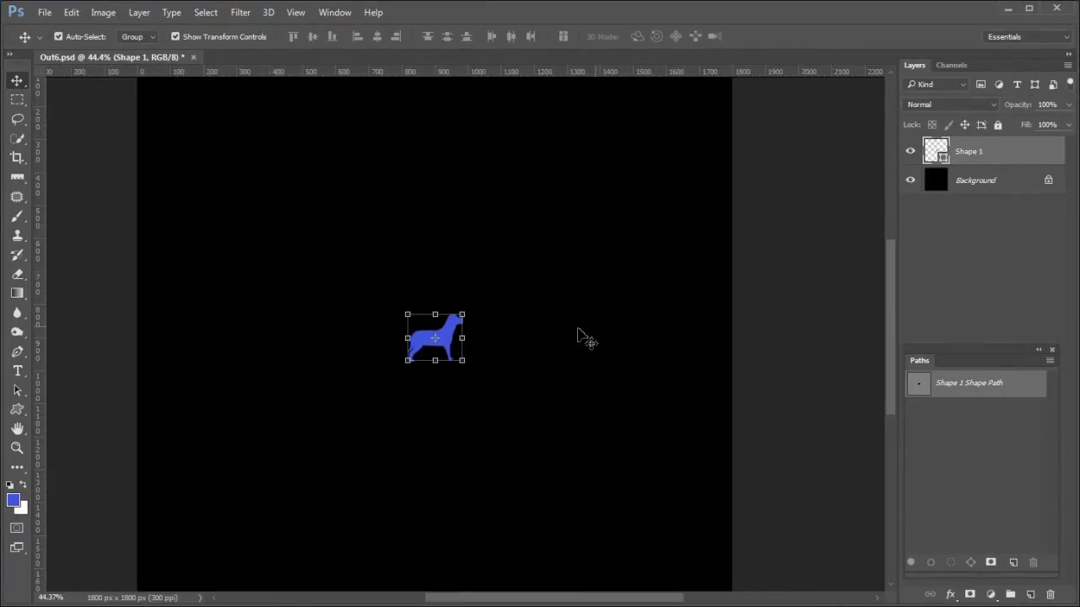
scroll(327, 390, "up", 3)
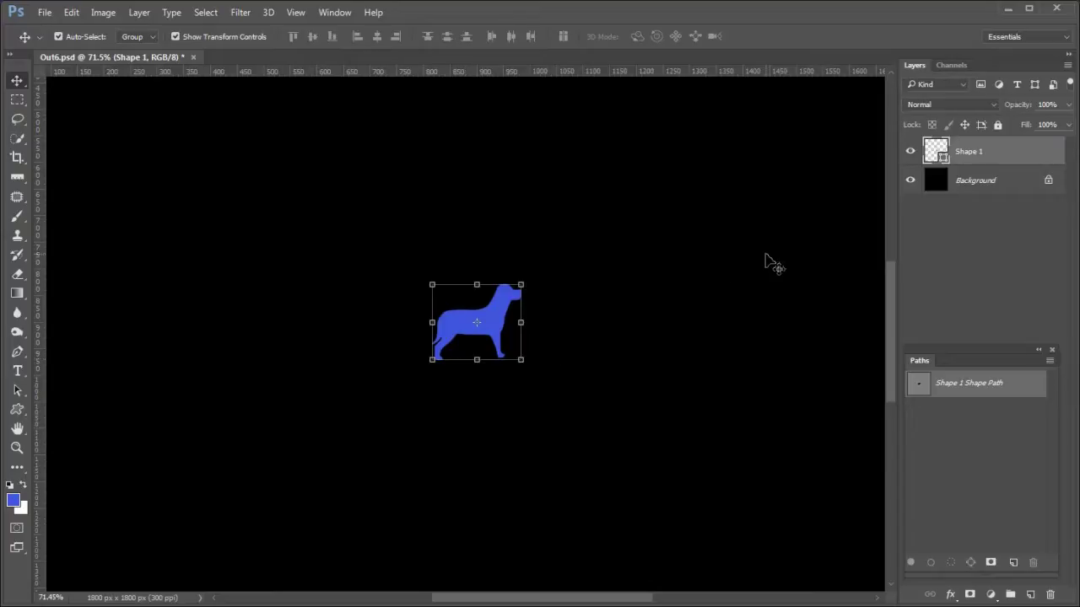
key("ctrl+shift+n")
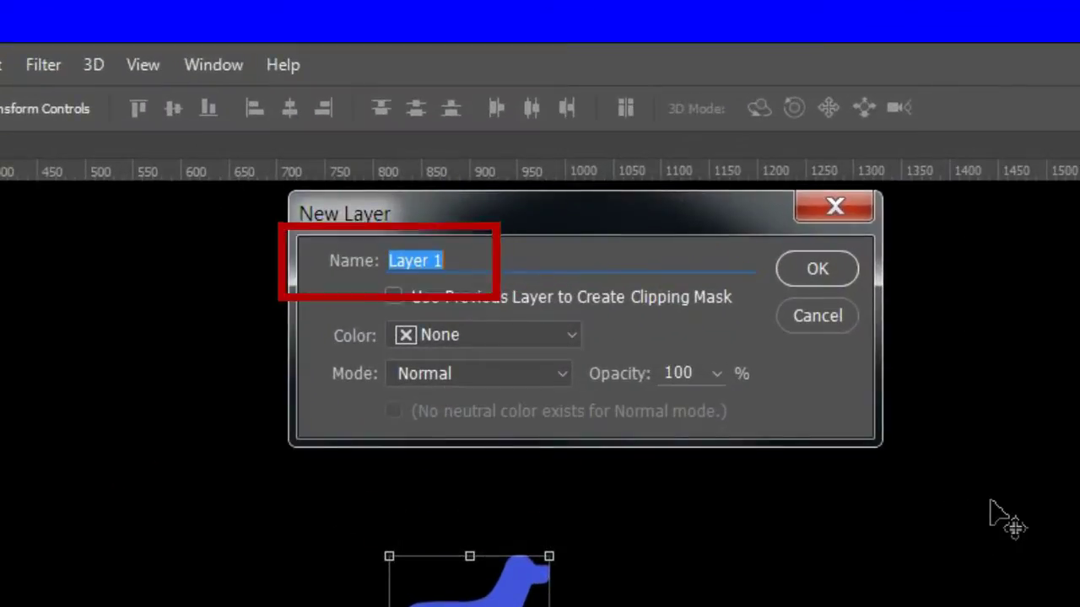
type("lin")
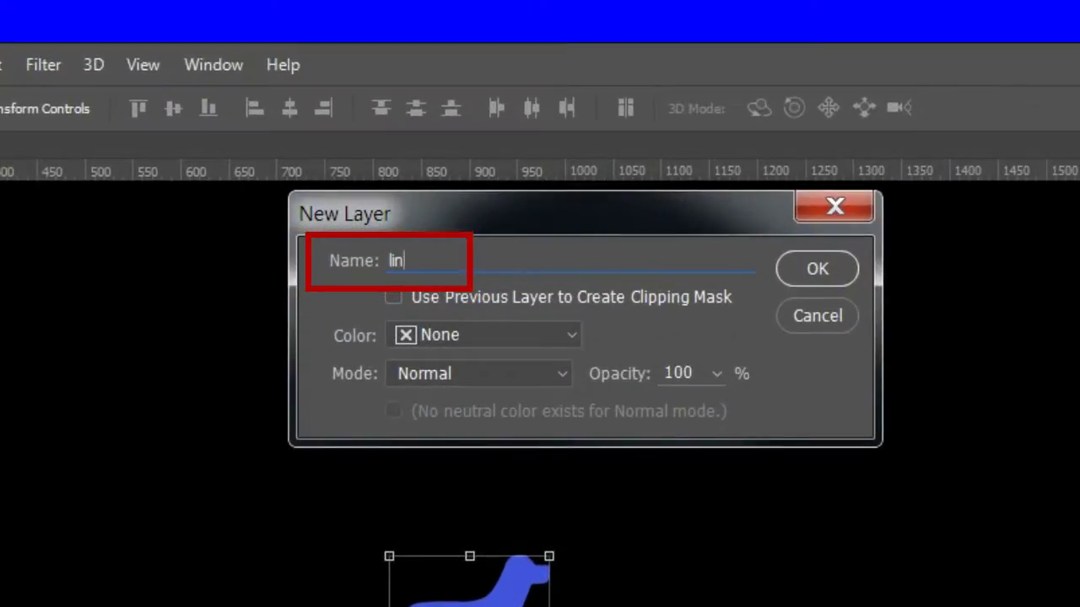
type("es")
left_click(817, 269)
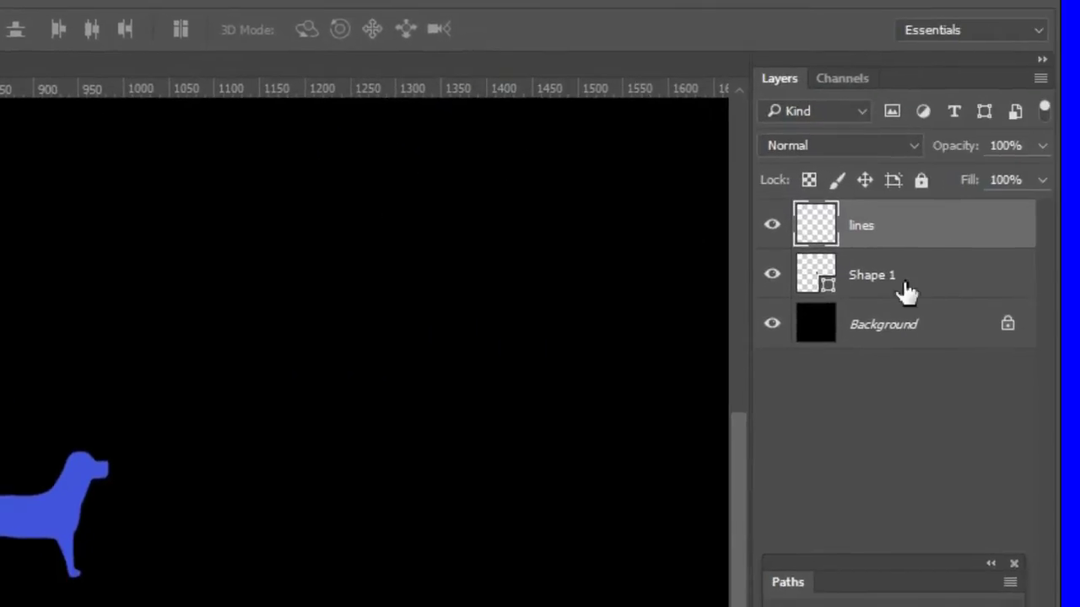
- Load the Shape 1 dog as a selection and expand it by 12 pixels
left_click(915, 291)
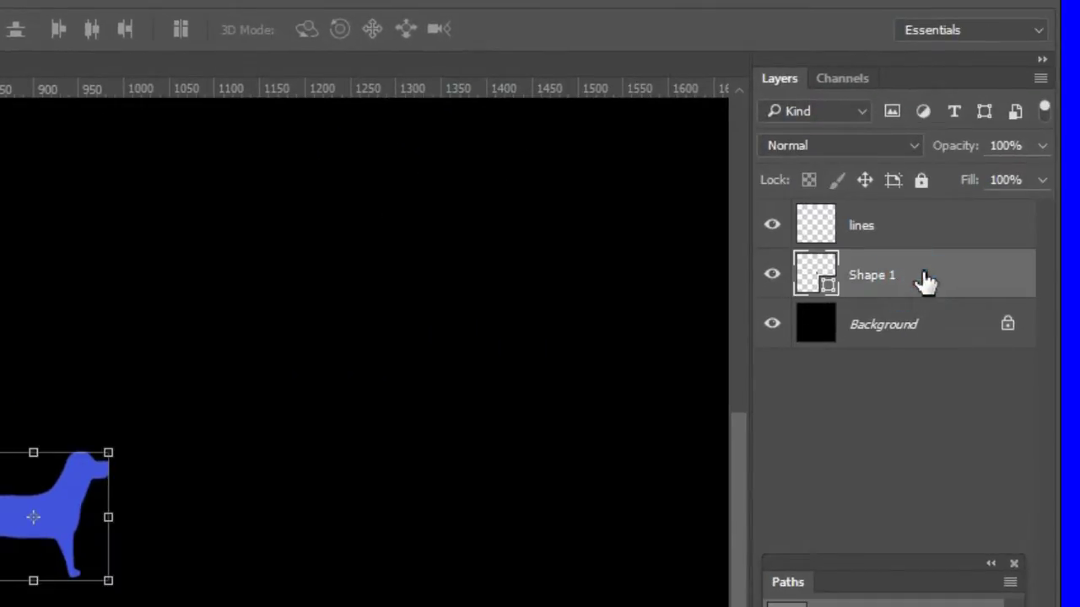
left_click(812, 269, "ctrl")
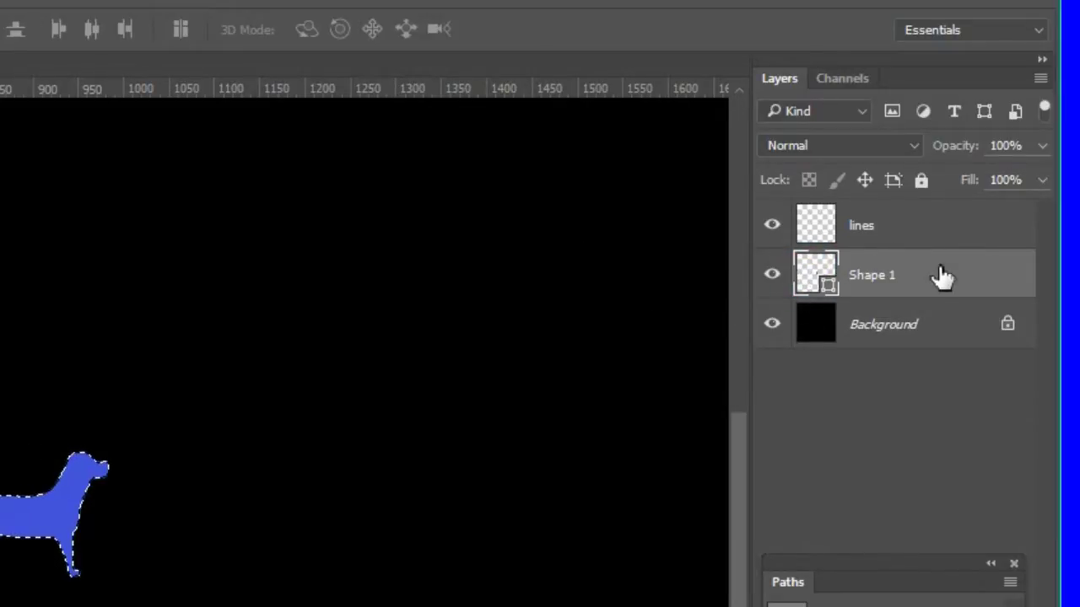
left_click(206, 13)
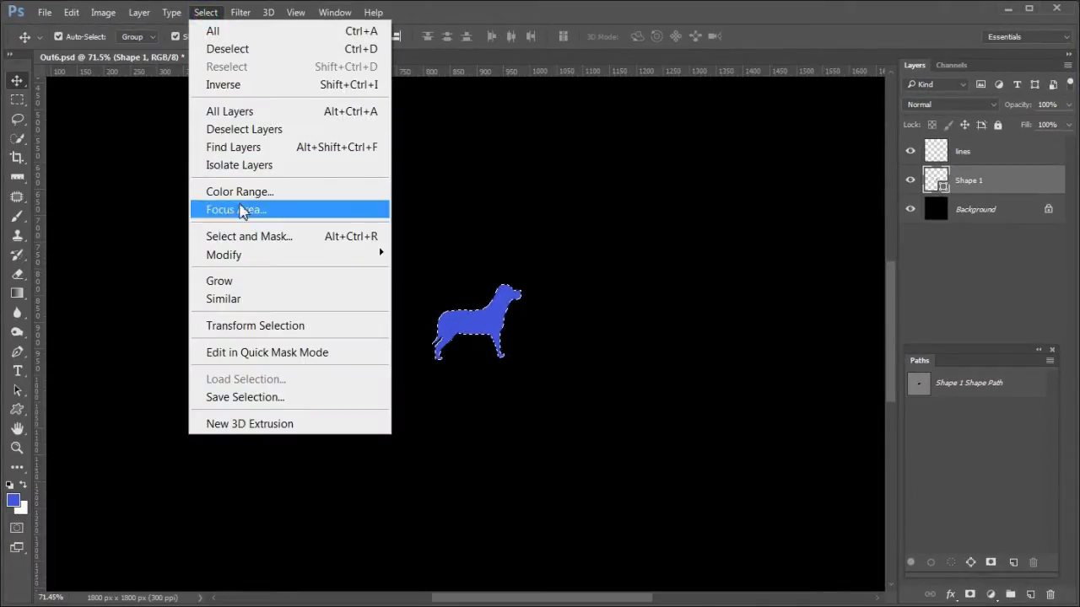
mouse_move(244, 262)
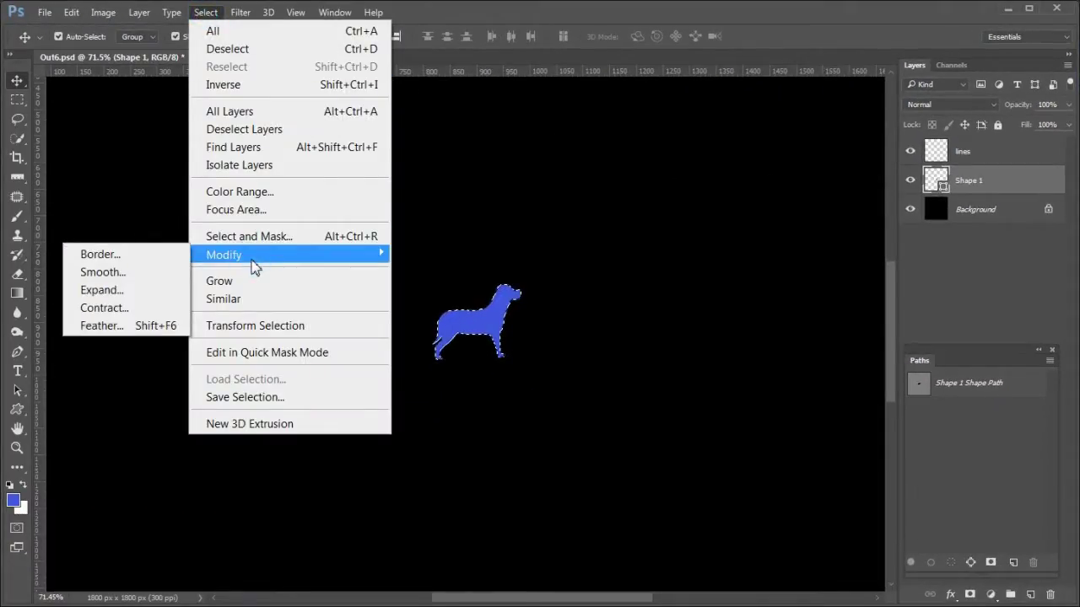
left_click(155, 290)
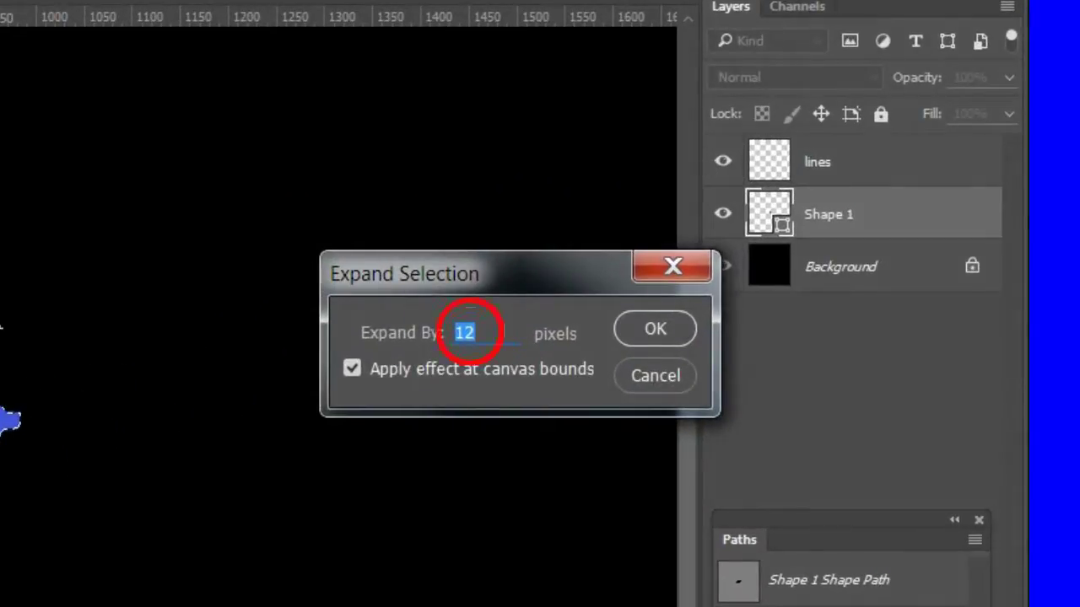
left_click(656, 330)
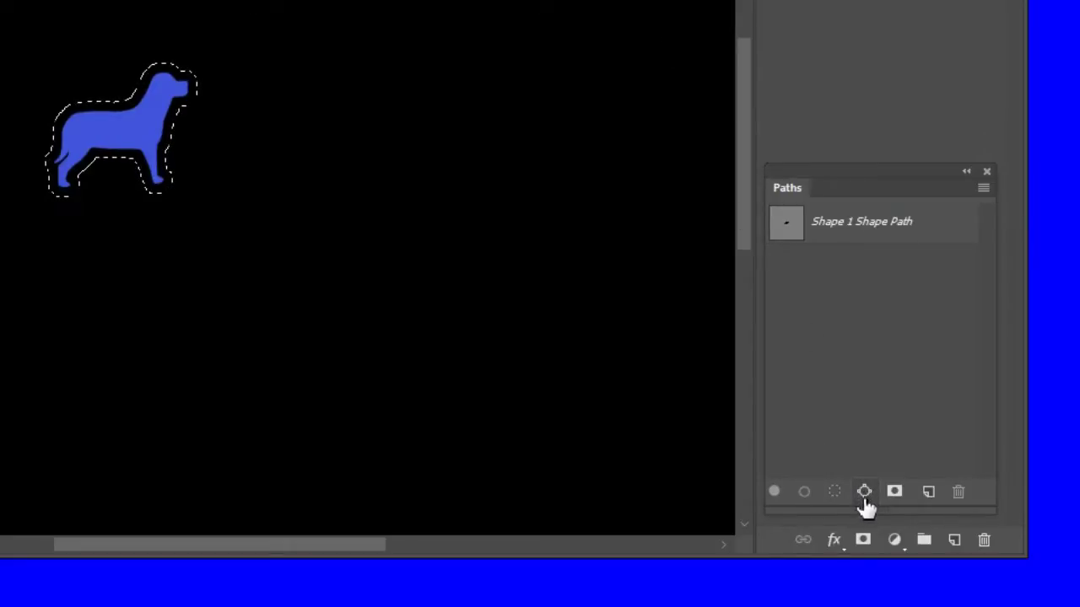
- Convert the expanded selection to a work path and enlarge it slightly, adding one larger copy
left_click(865, 497)
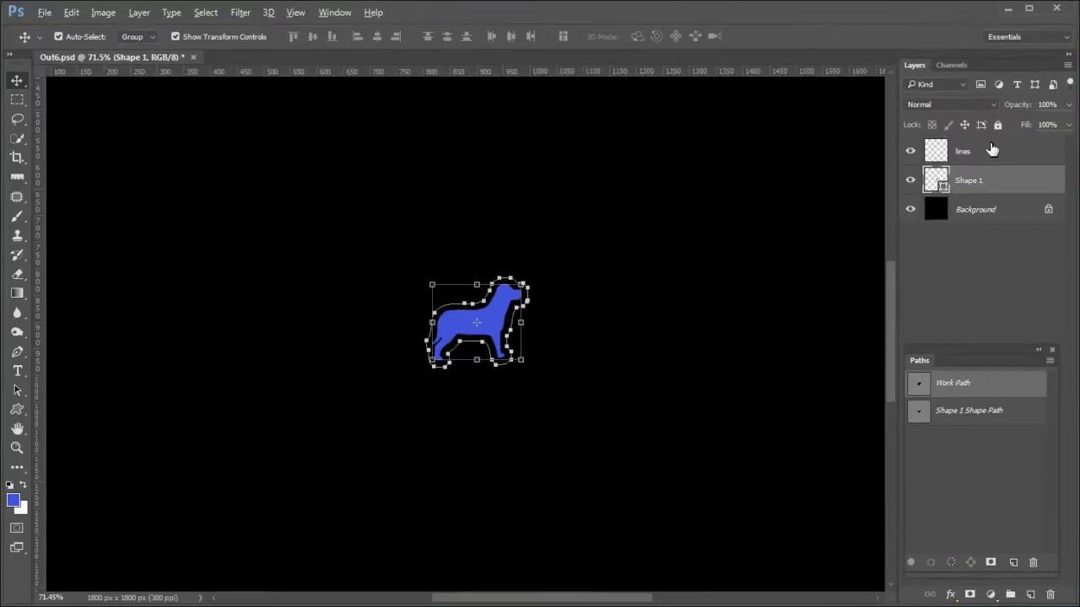
left_click(991, 151)
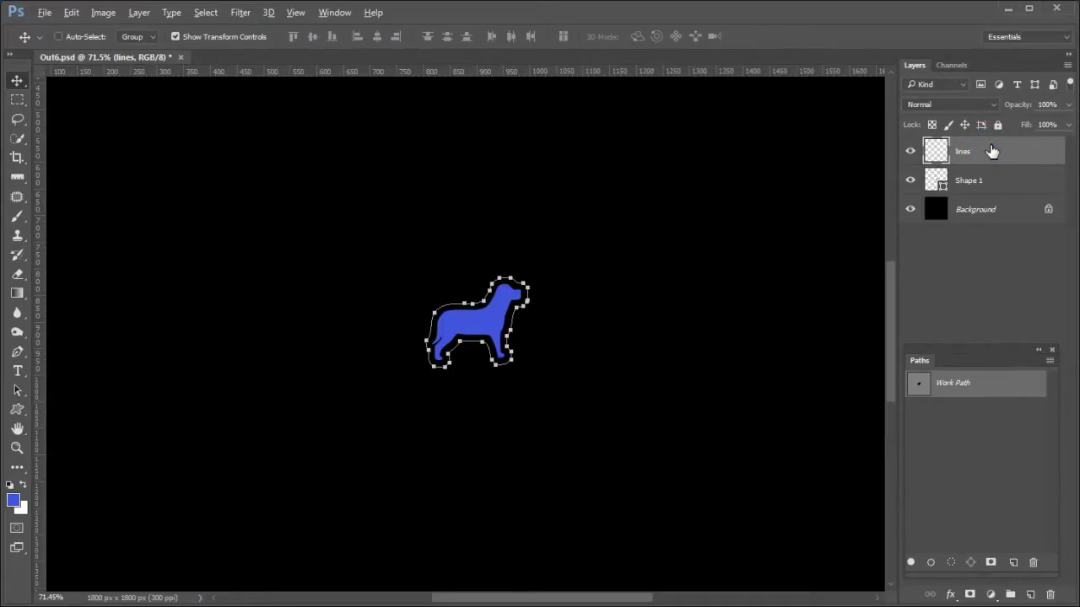
key("ctrl+t")
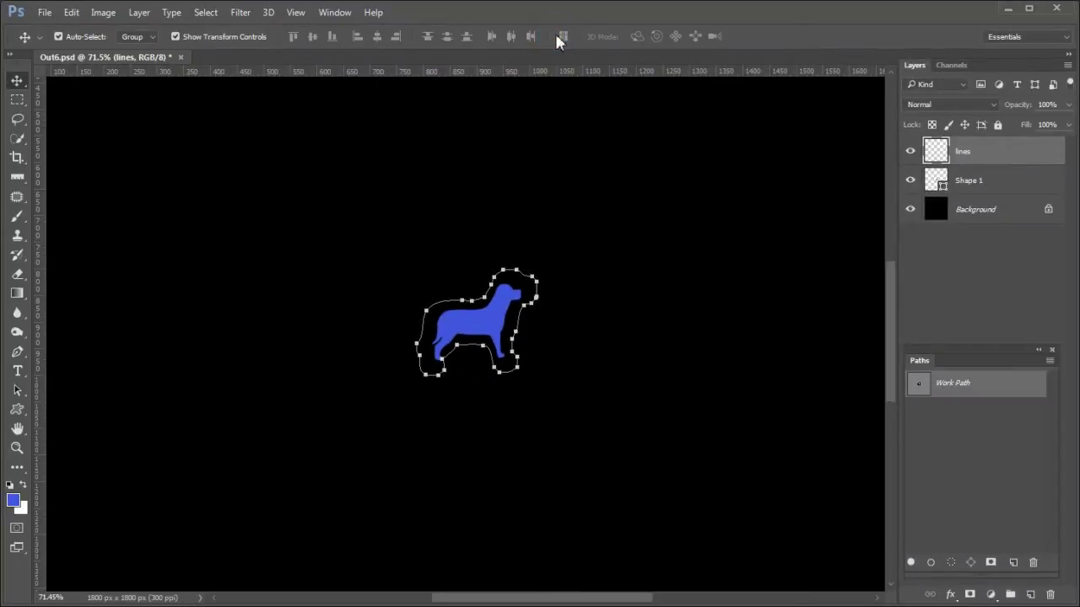
key("ctrl")
key("ctrl+alt+shift+t")
- Repeat the transform several times until the enlarged dog paths fill the canvas
key("ctrl+alt+shift+t")
key("ctrl+alt+shift+t")
key("ctrl+alt+shift+t")
key("ctrl+alt+shift+t")
key("ctrl+alt+shift+t")
key("ctrl+alt+shift+t")
key("ctrl+alt+shift+t")
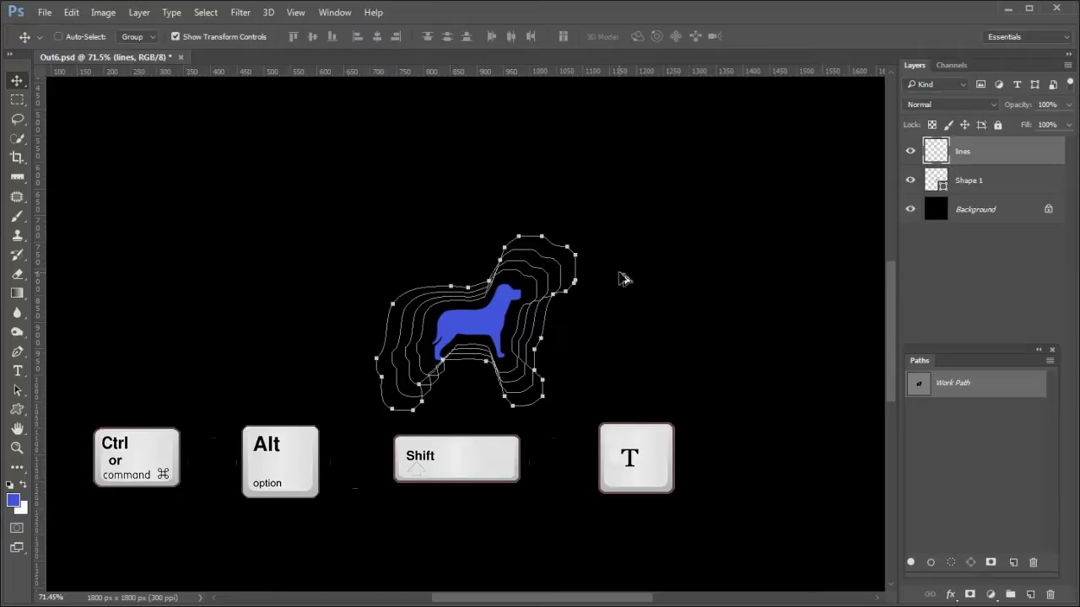
key("ctrl+alt+shift+t")
key("ctrl+alt+shift+t")
key("ctrl+alt+shift+t")
key("ctrl+alt+shift+t")
key("ctrl+alt+shift+t")
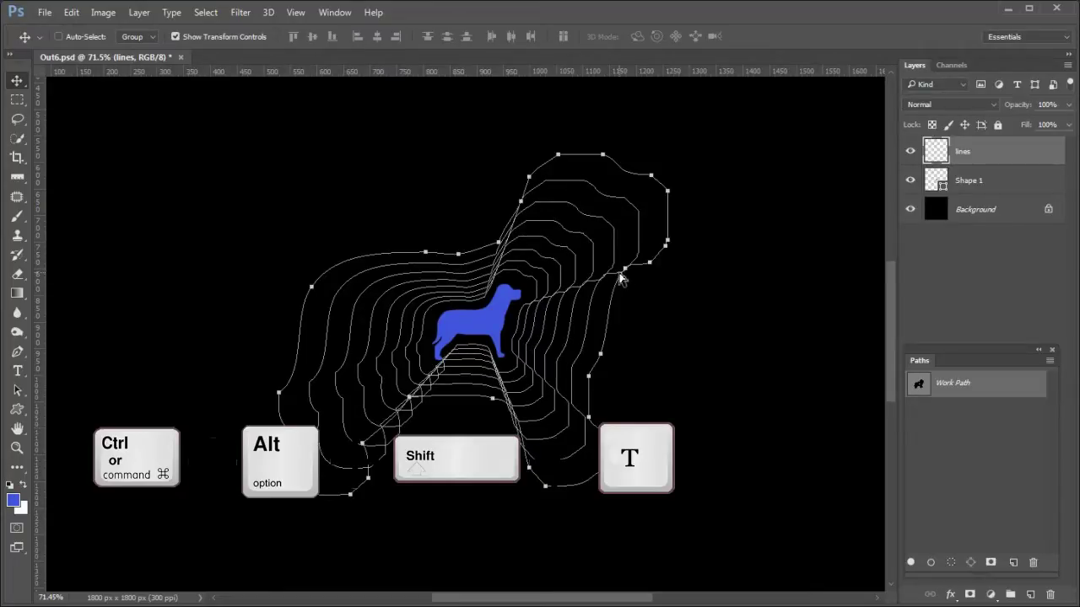
key("ctrl+alt+shift+t")
key("ctrl+alt+shift+t")
key("ctrl+alt+shift+t")
key("ctrl+alt+shift+t")
key("ctrl+alt+shift+t")
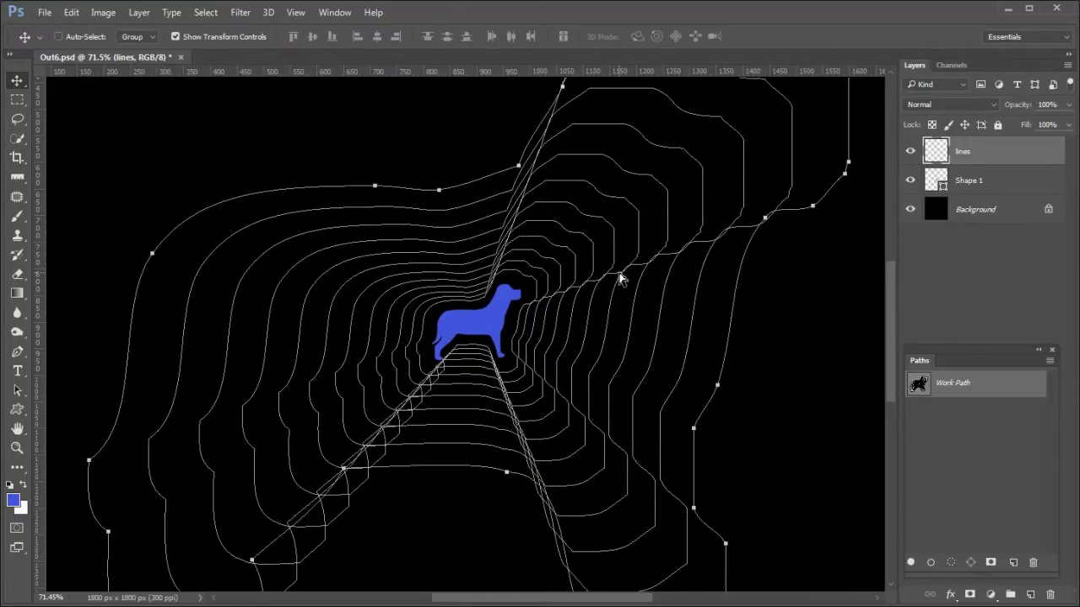
key("ctrl+alt+shift+t")
key("ctrl+alt+shift+t")
key("ctrl+alt+shift+t")
key("ctrl+alt+shift+t")
key("ctrl+alt+shift+t")
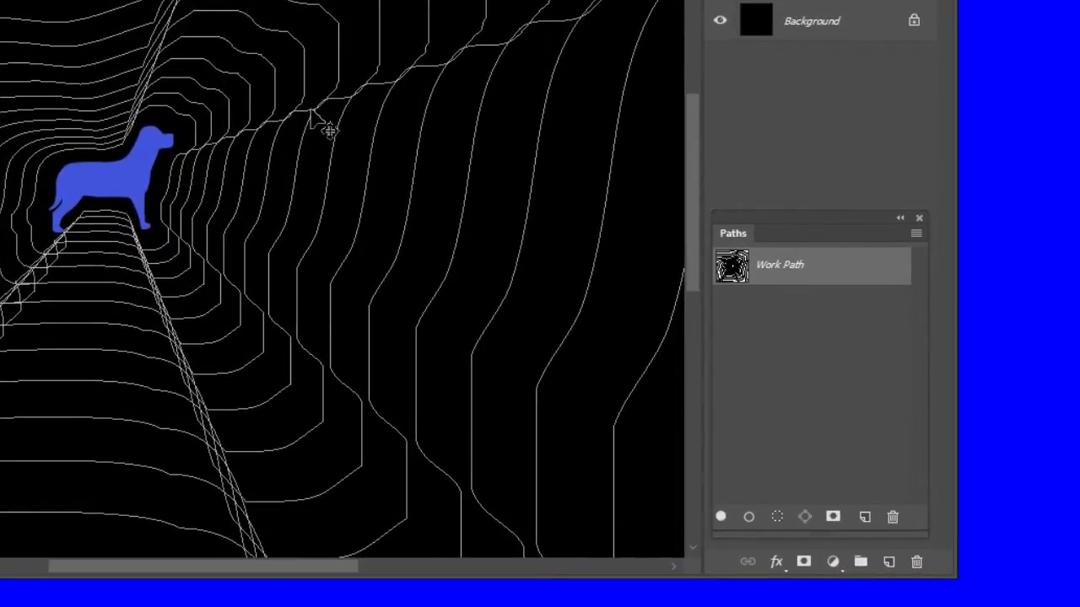
- Save the work path as Path 1
left_click(769, 268)
double_click(770, 269)
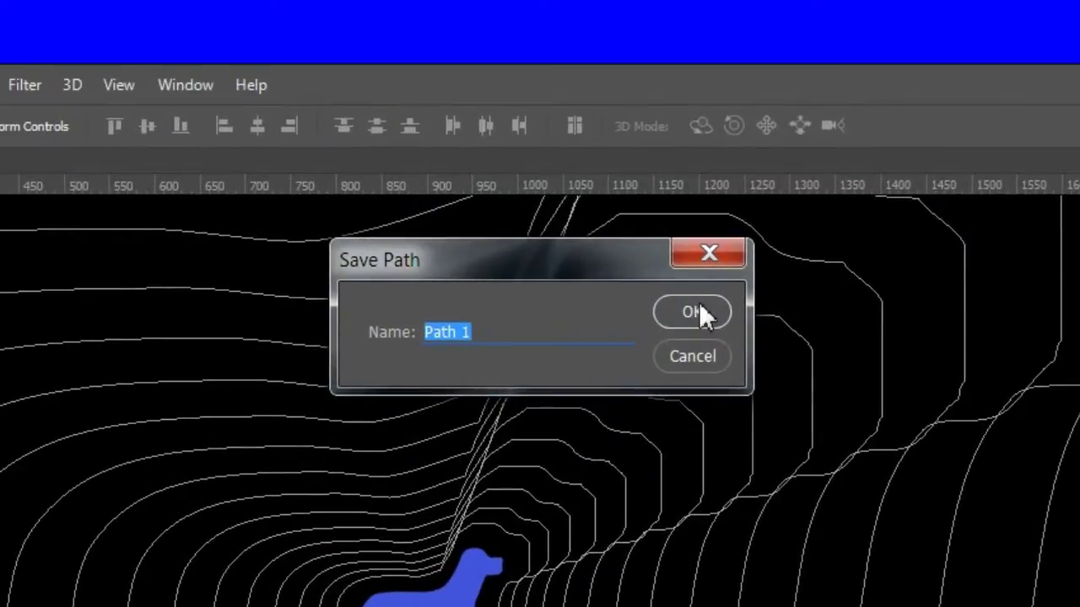
left_click(695, 308)
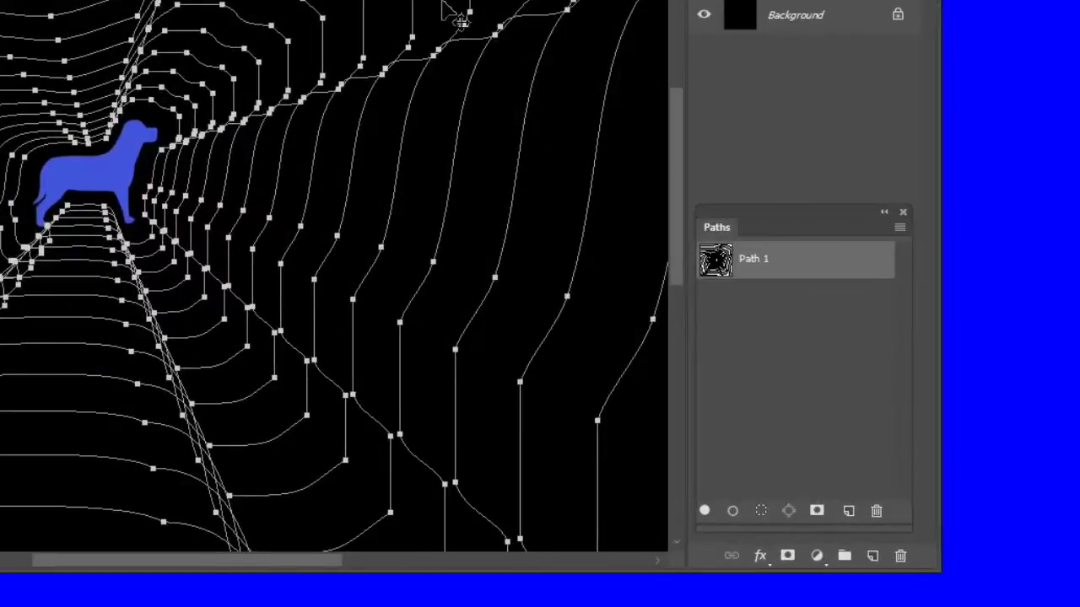
- Stroke Path 1 with the blue brush on the lines layer and hide the path outlines
right_click(812, 270)
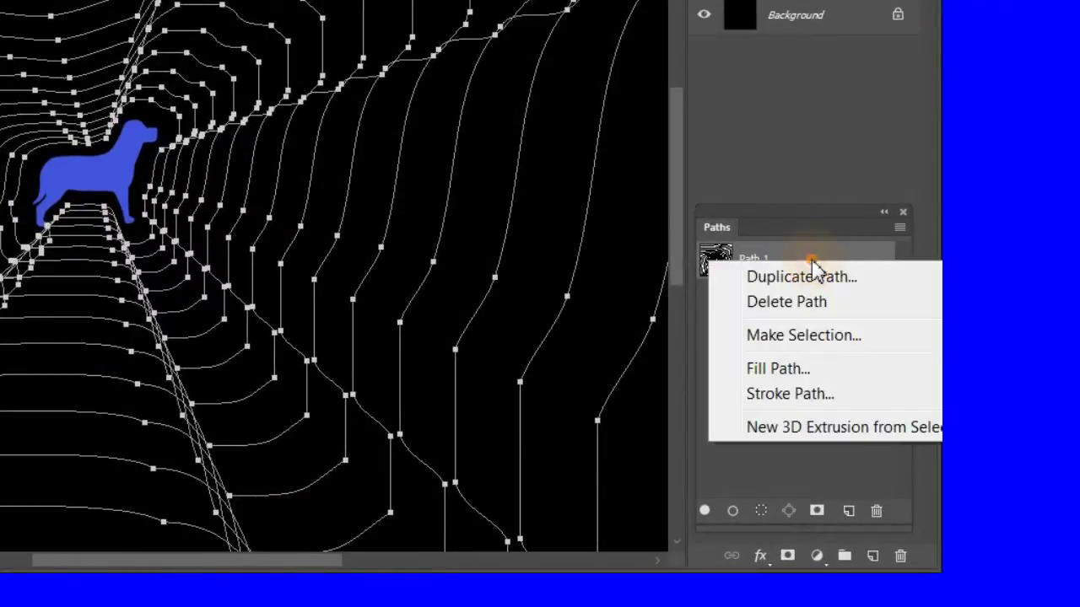
left_click(791, 396)
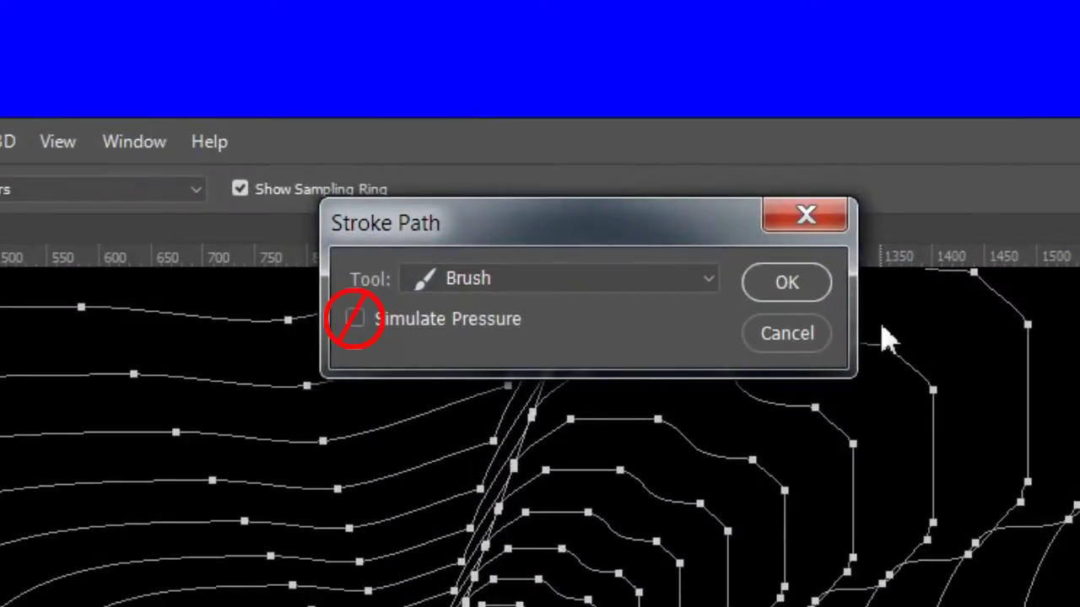
left_click(806, 285)
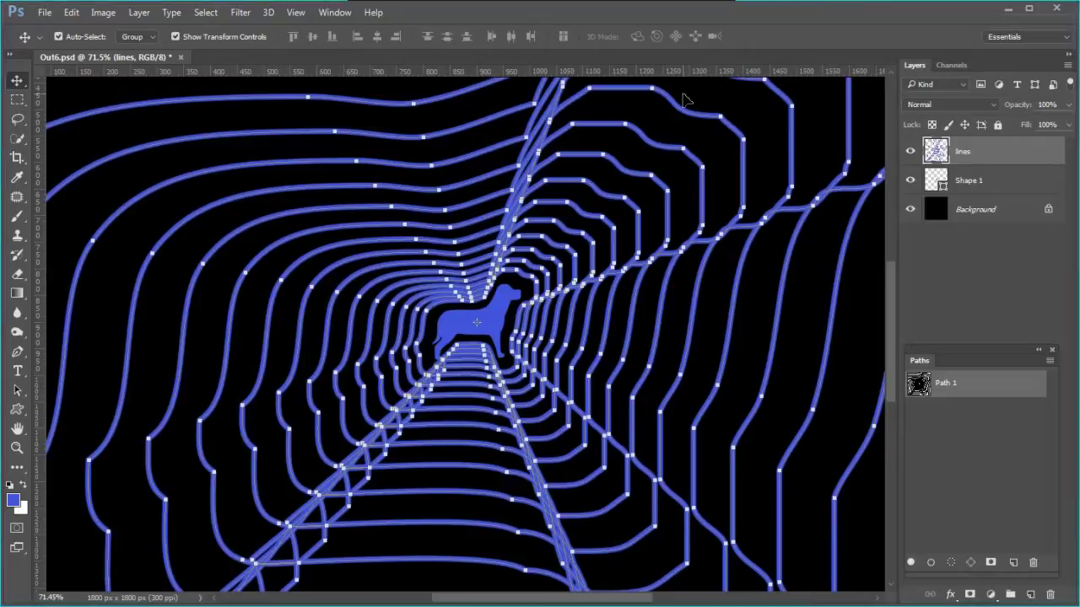
left_click(971, 454)
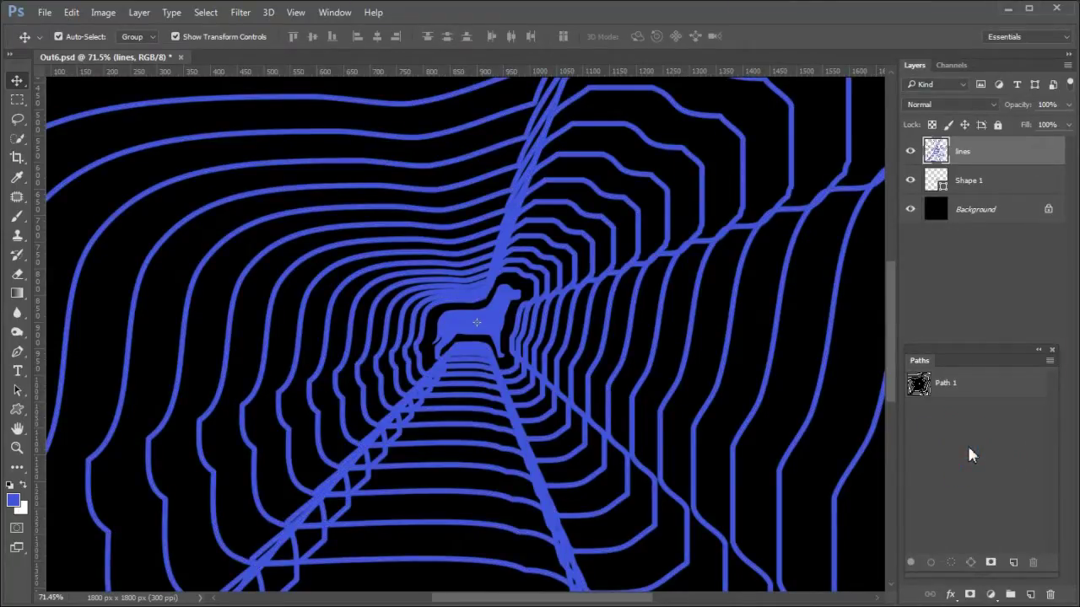
key("ctrl+0")
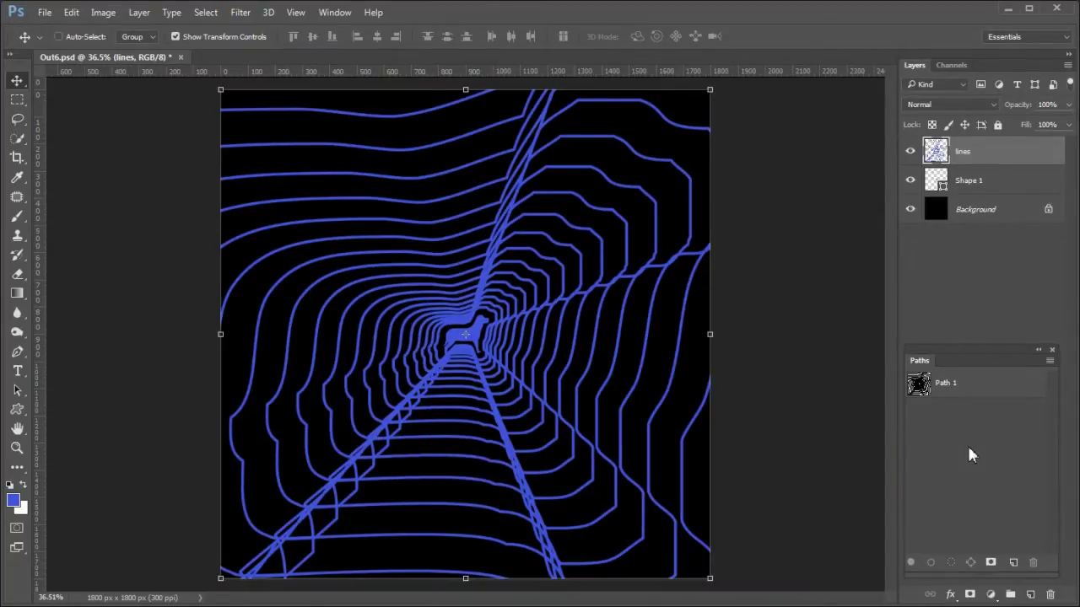
- Change the Shape 1 dog's fill colour to light teal 76d2d8
key("ctrl")
key("h")
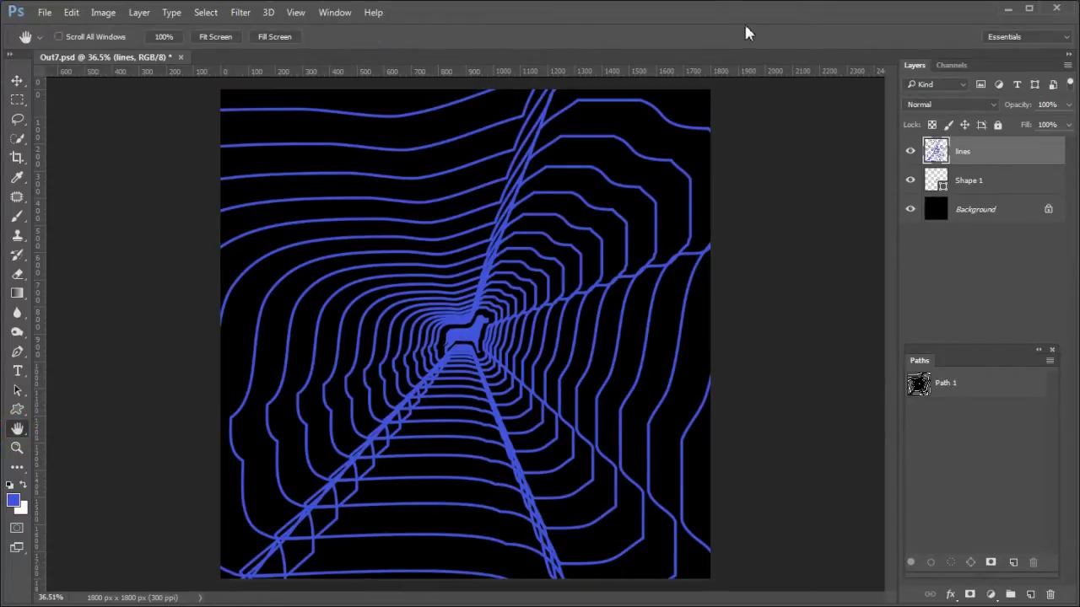
left_click(996, 178)
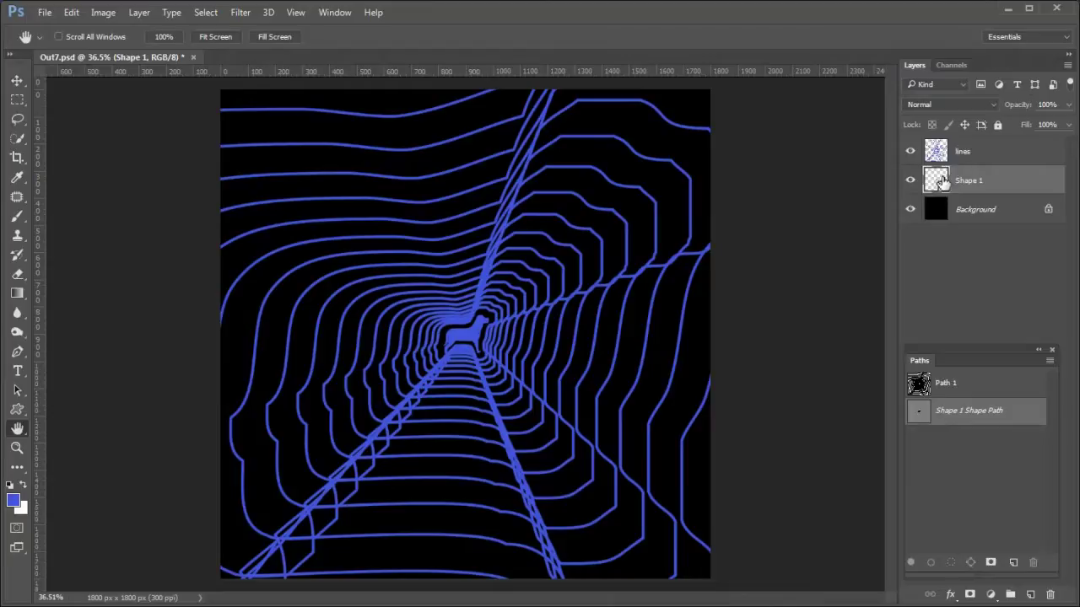
double_click(937, 179)
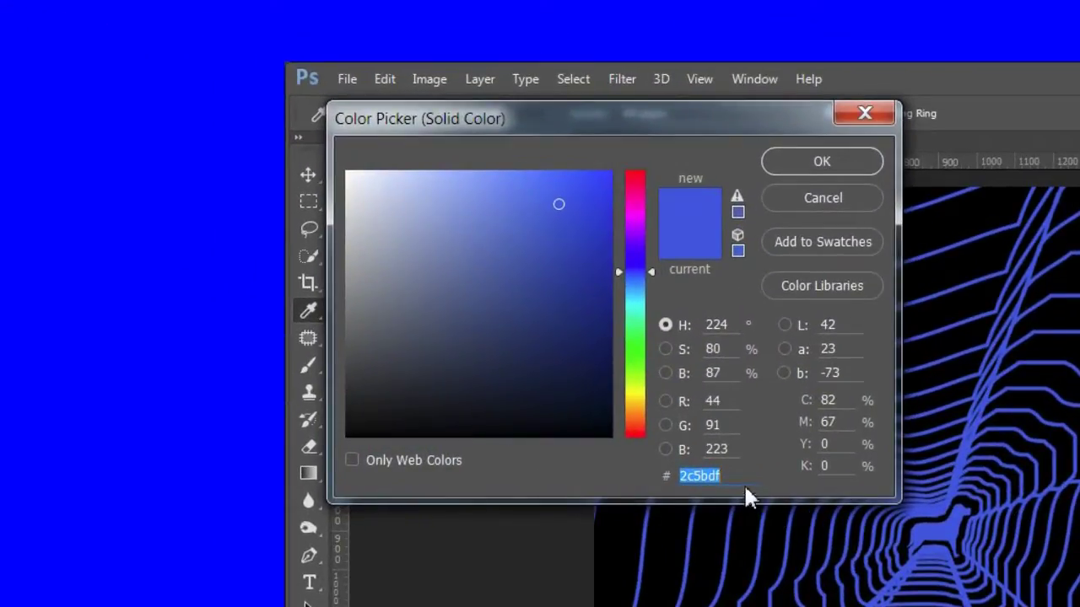
left_click(741, 477)
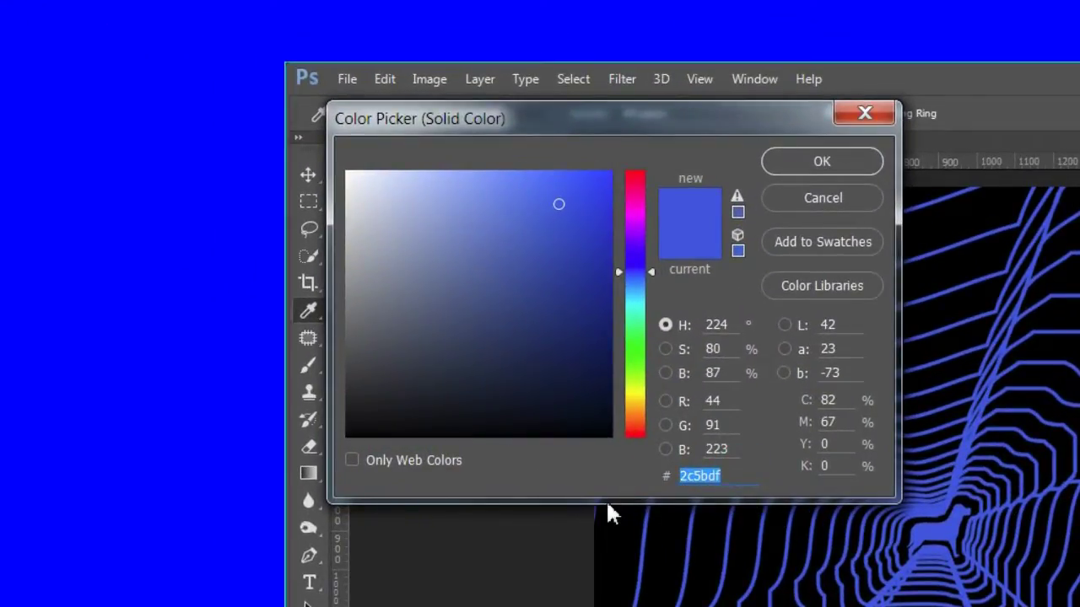
type("76d2d8")
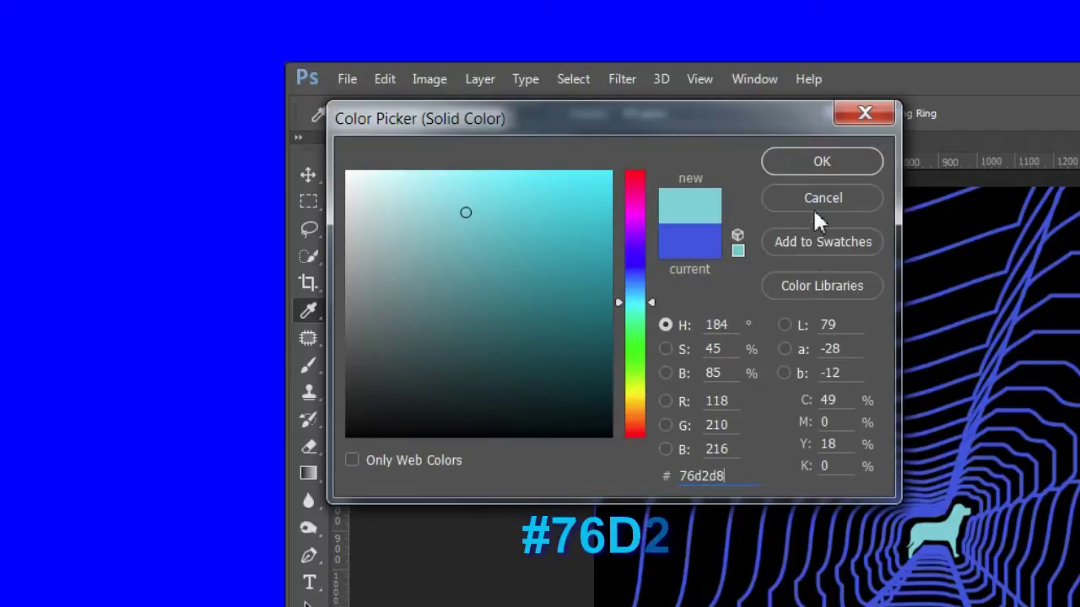
left_click(822, 162)
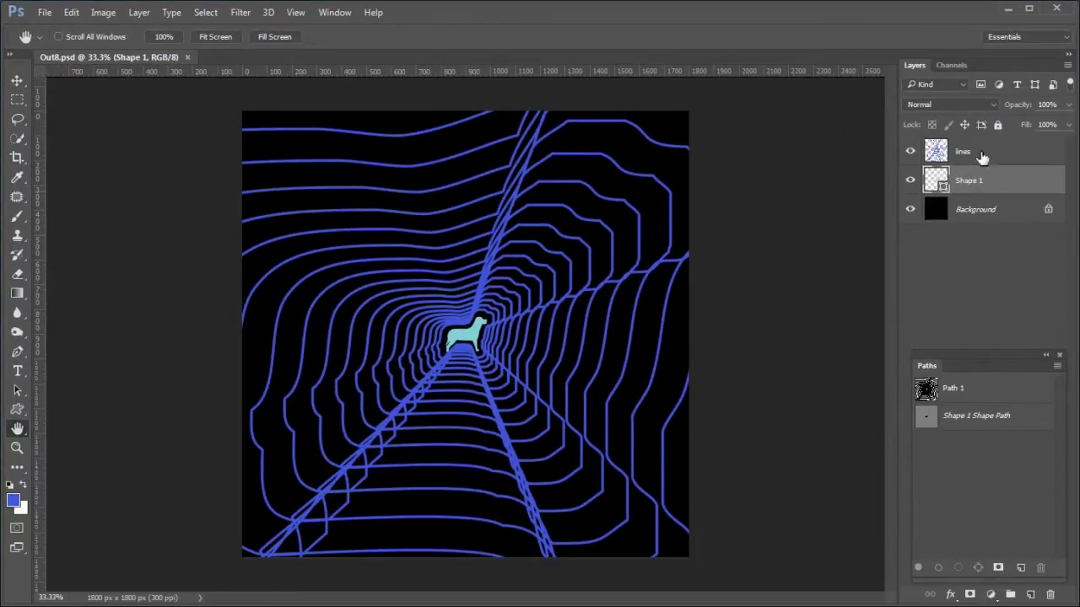
- Add a blue 2c5bdf Solid Color fill layer and clip it to the lines layer
left_click(1032, 153)
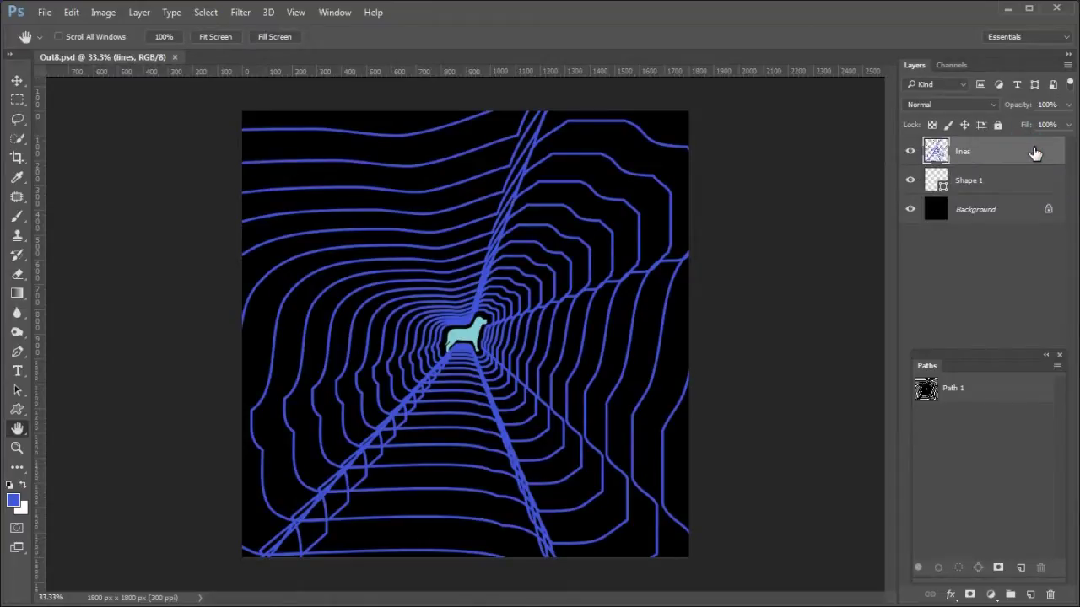
key("v")
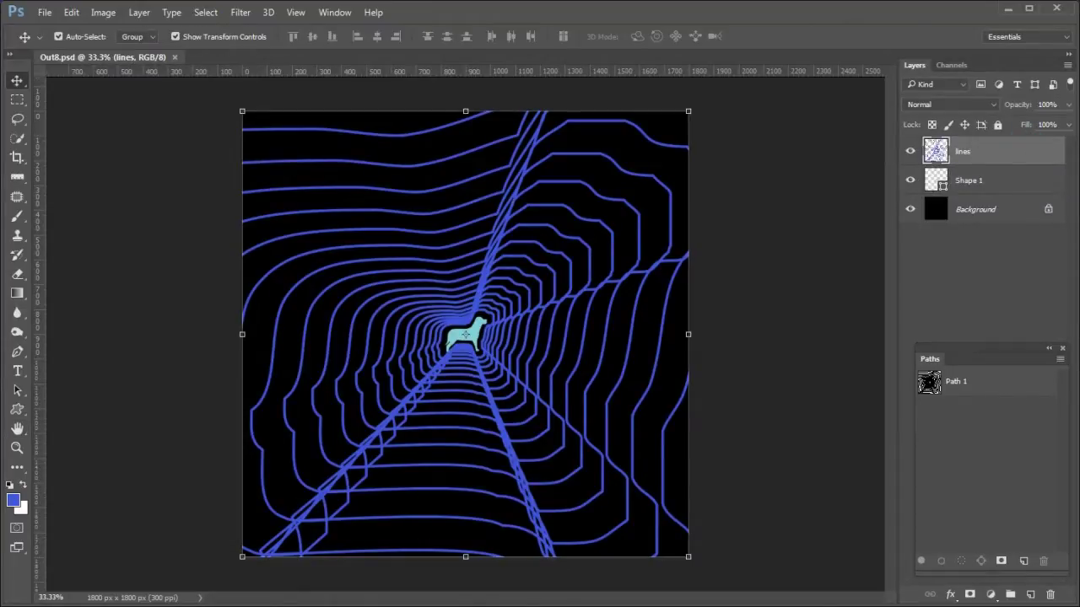
left_click(990, 596)
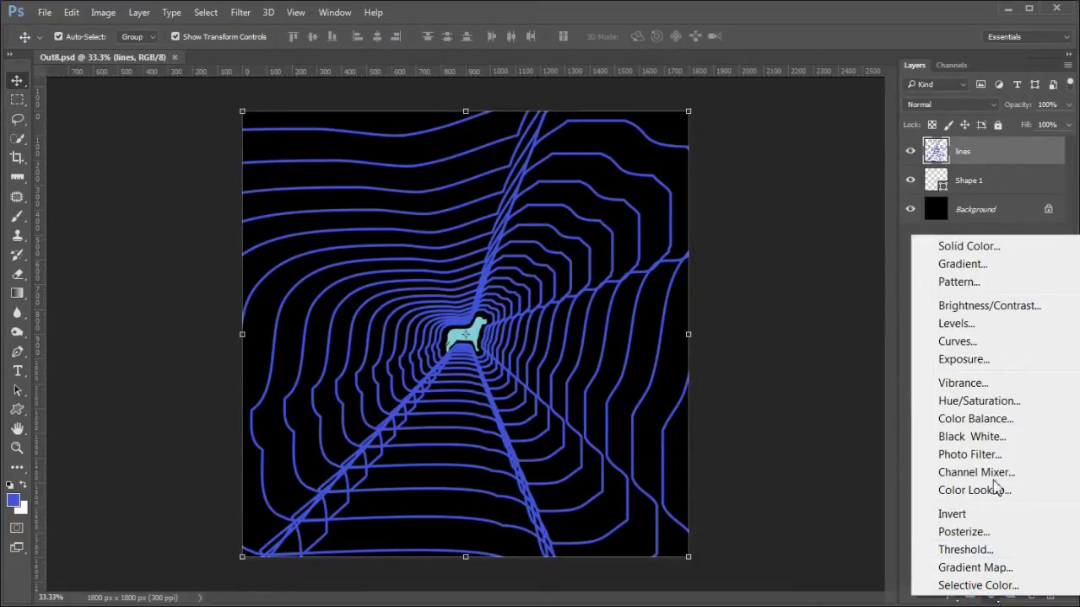
left_click(993, 248)
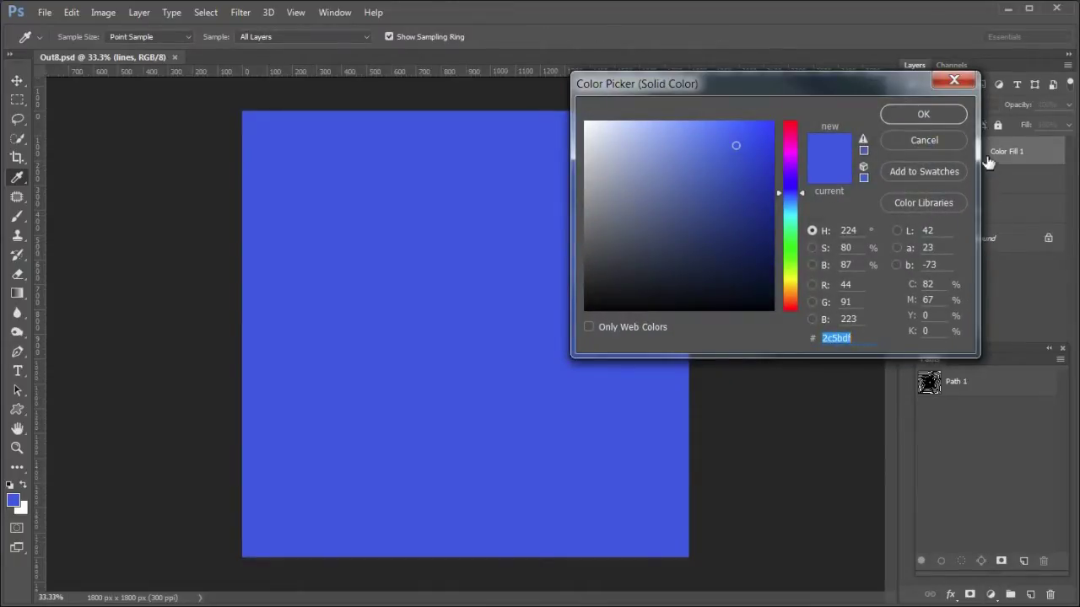
left_click(932, 112)
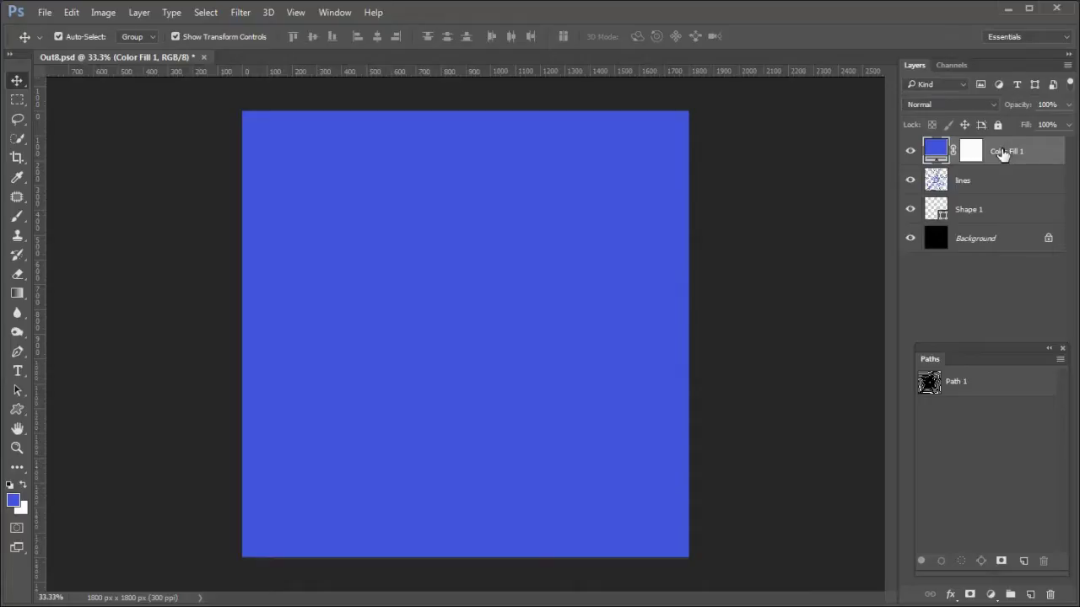
right_click(1002, 151)
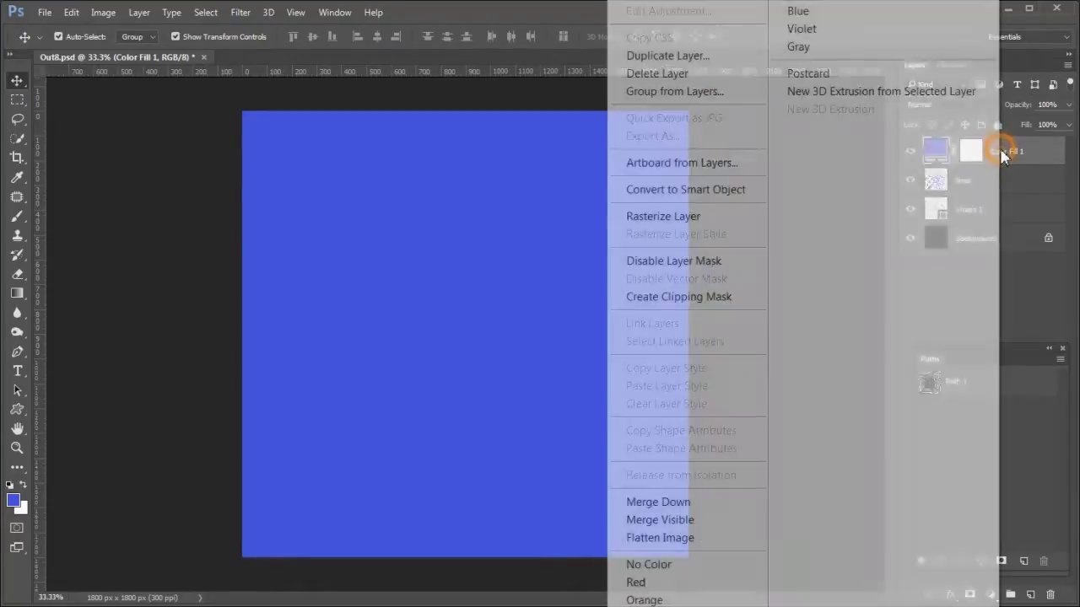
left_click(713, 297)
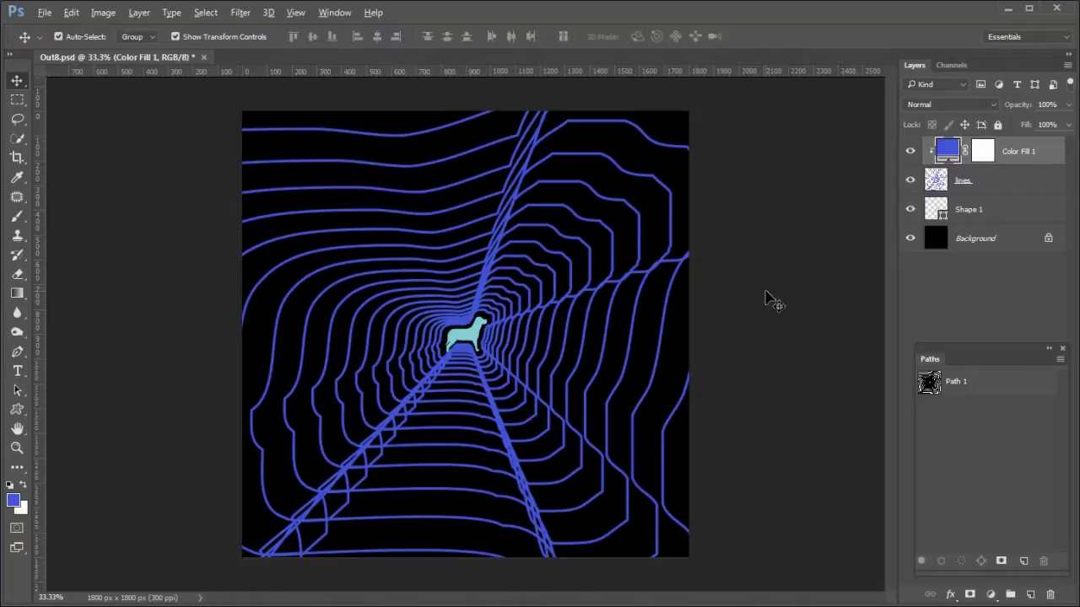
double_click(948, 152)
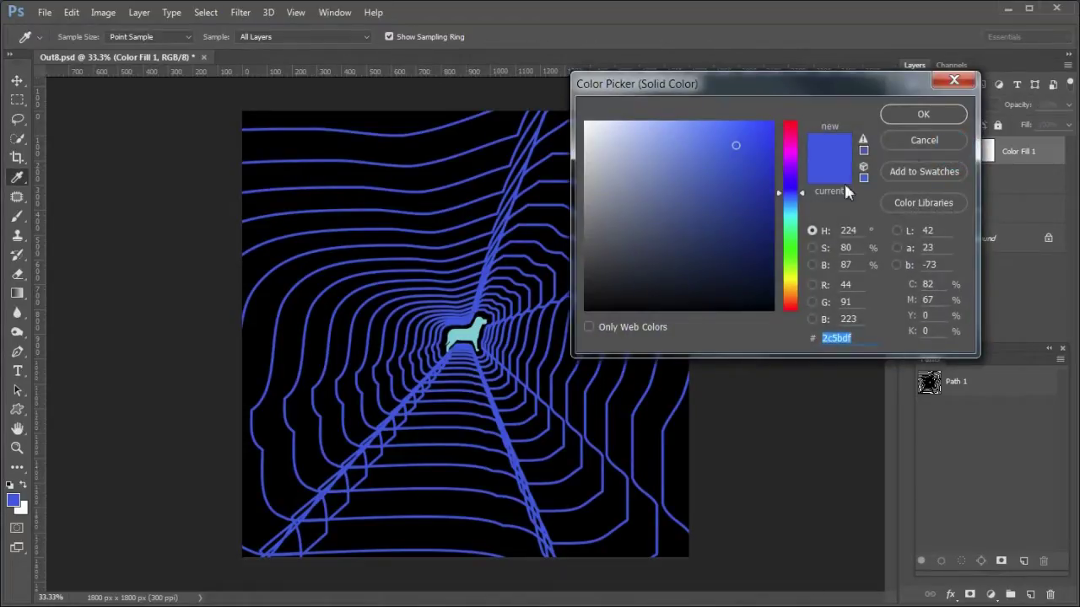
left_click(658, 217)
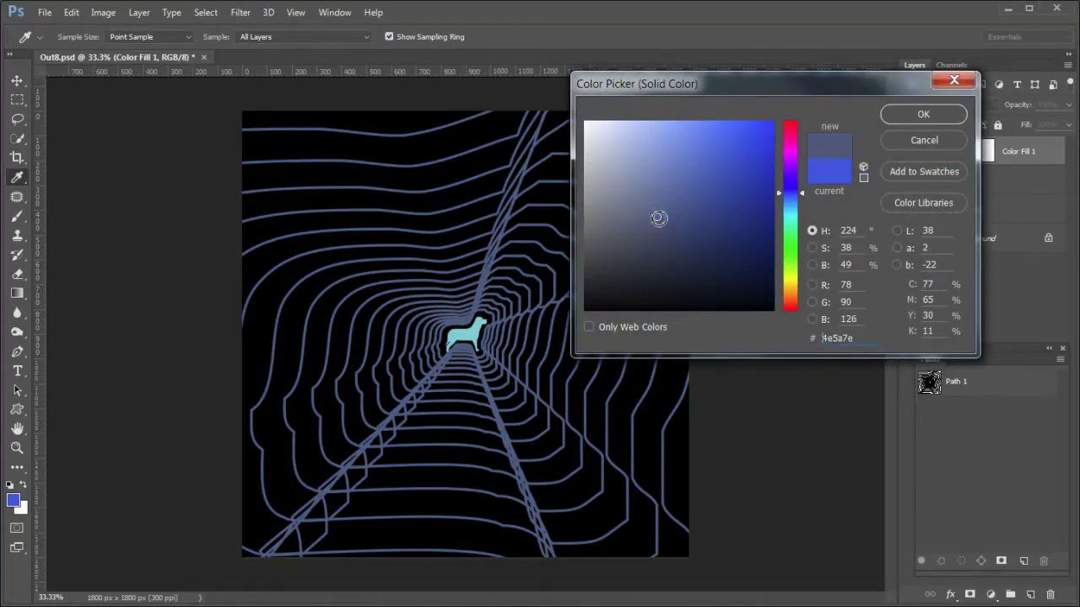
left_click(793, 133)
left_click(707, 176)
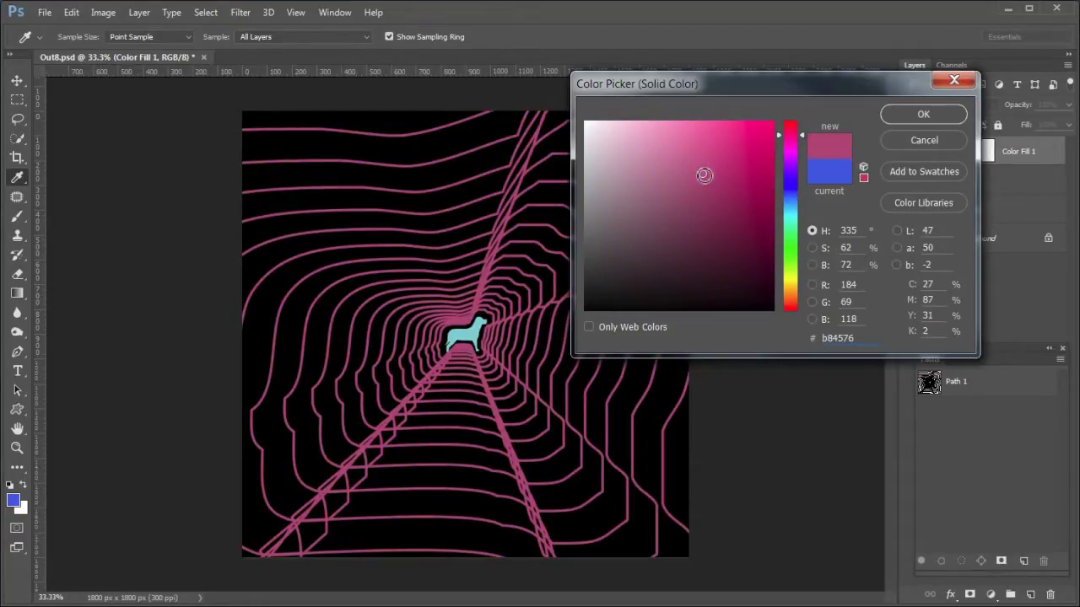
left_click(760, 157)
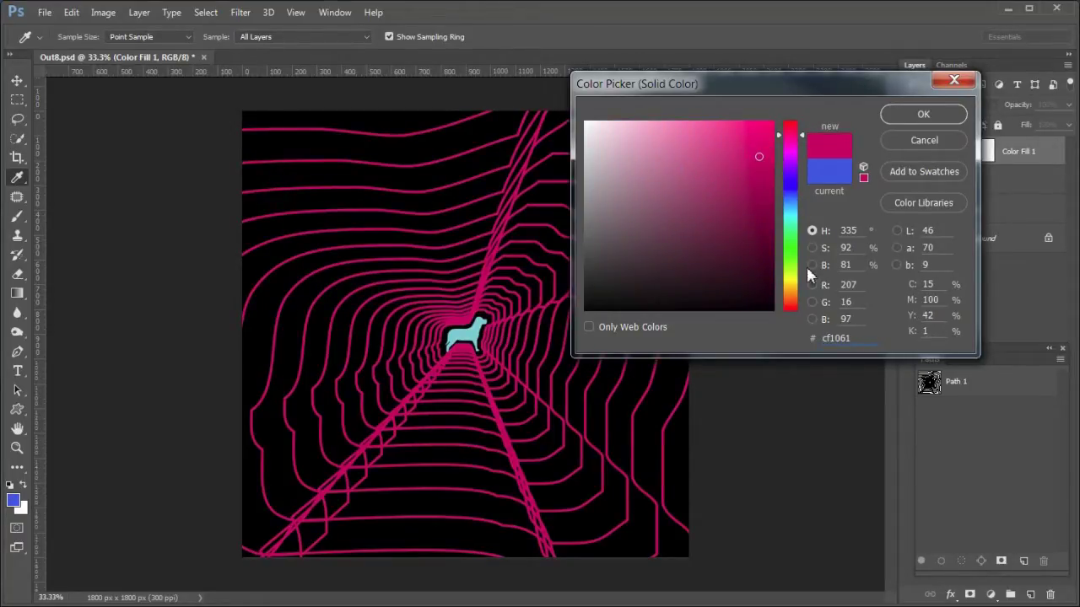
left_click(790, 284)
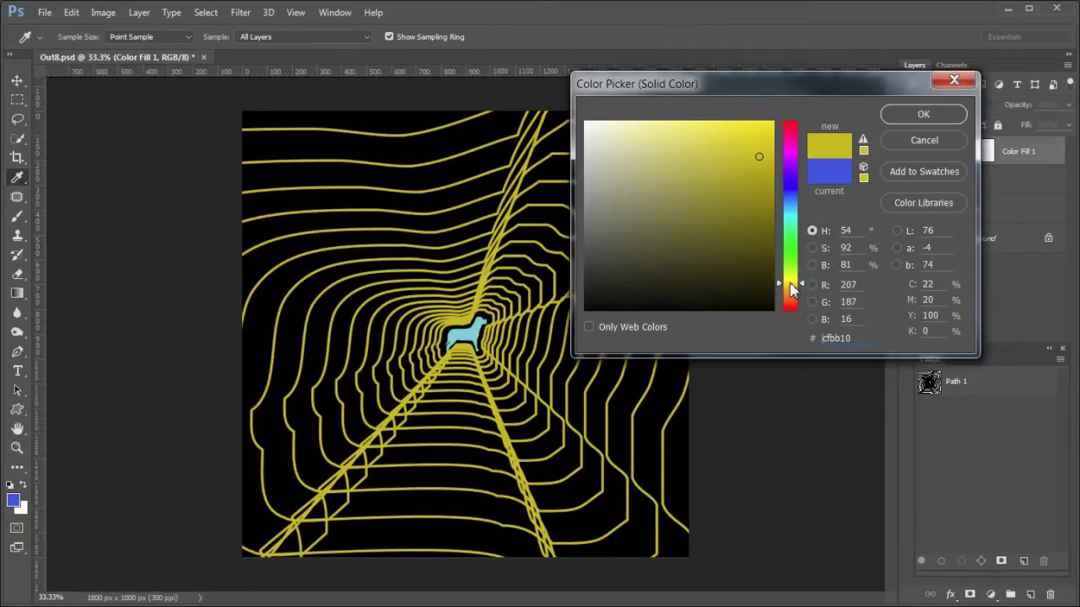
left_click(841, 175)
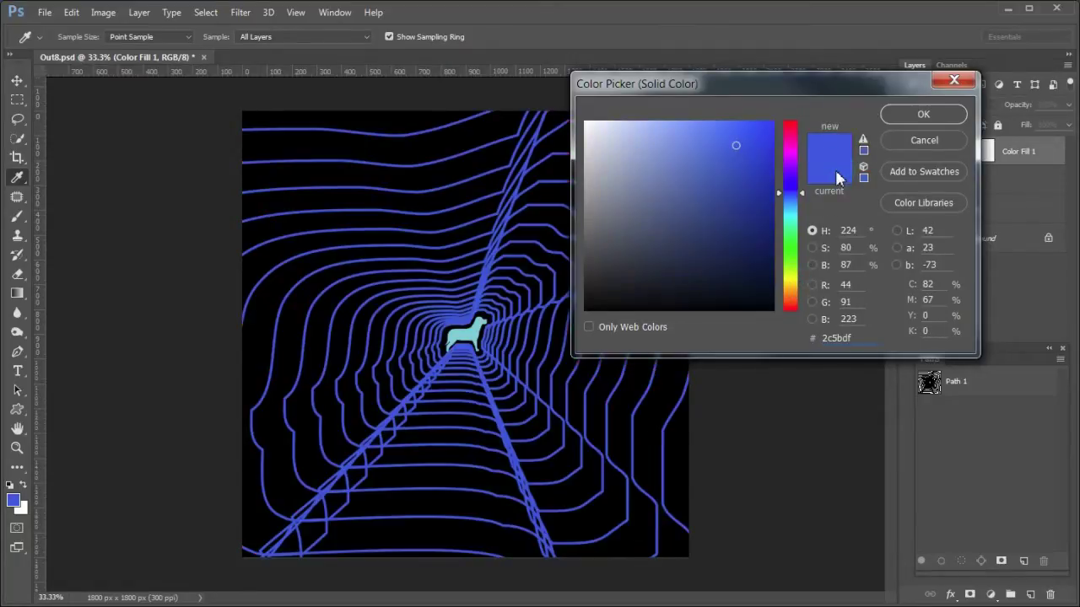
left_click(923, 114)
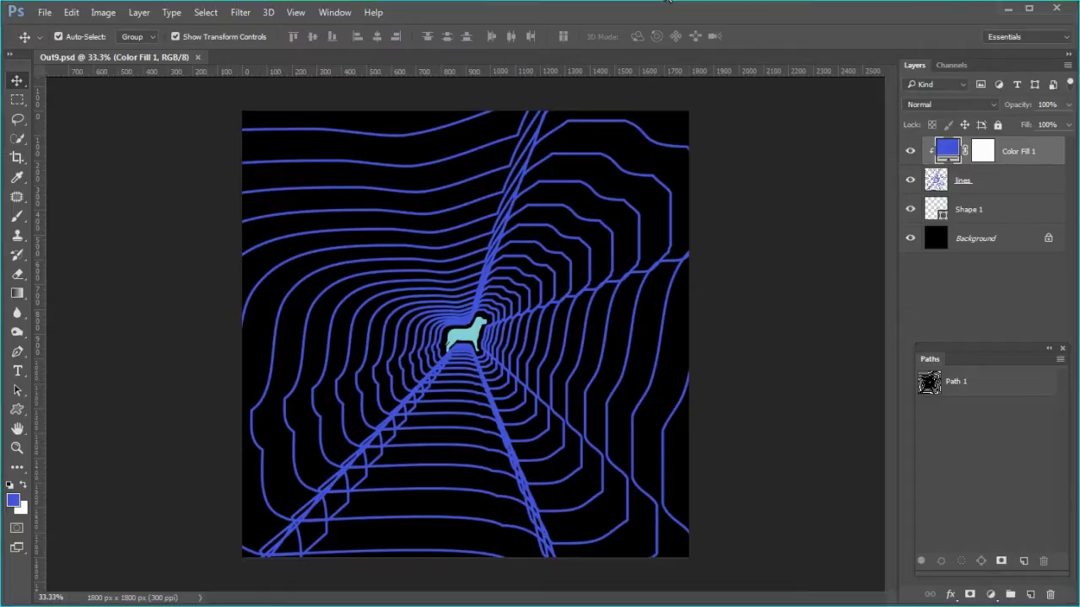
- Add a new layer above Background and fill it with white
left_click(988, 241)
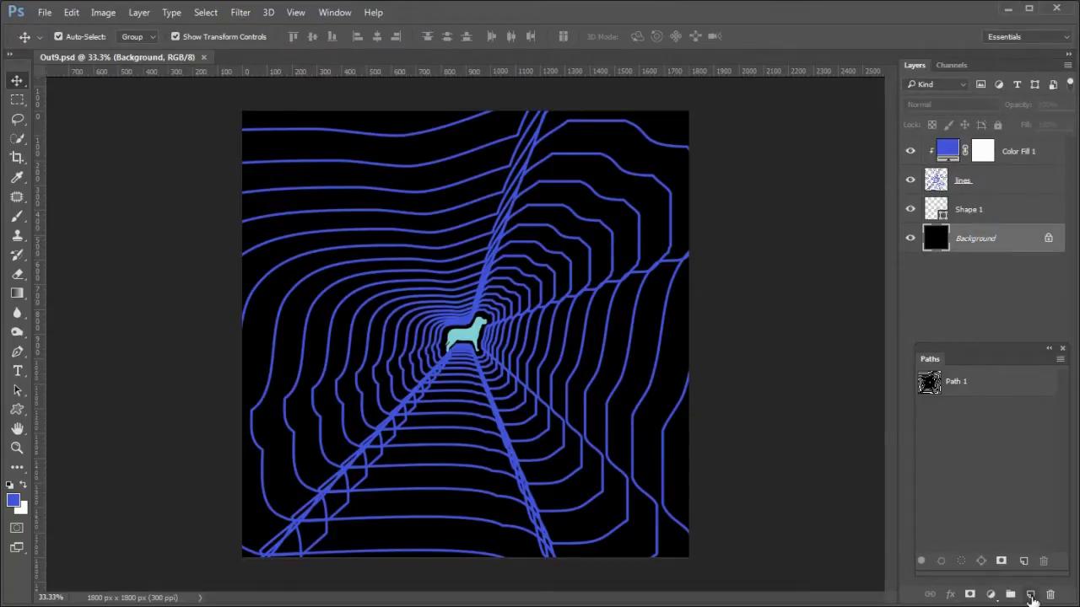
left_click(1030, 595)
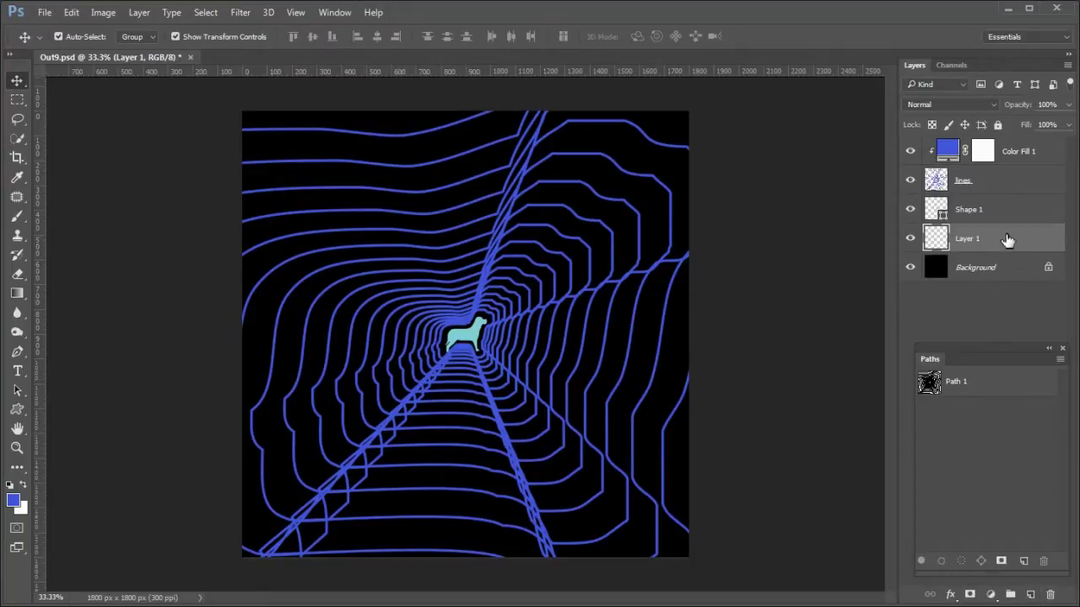
key("ctrl+Delete")
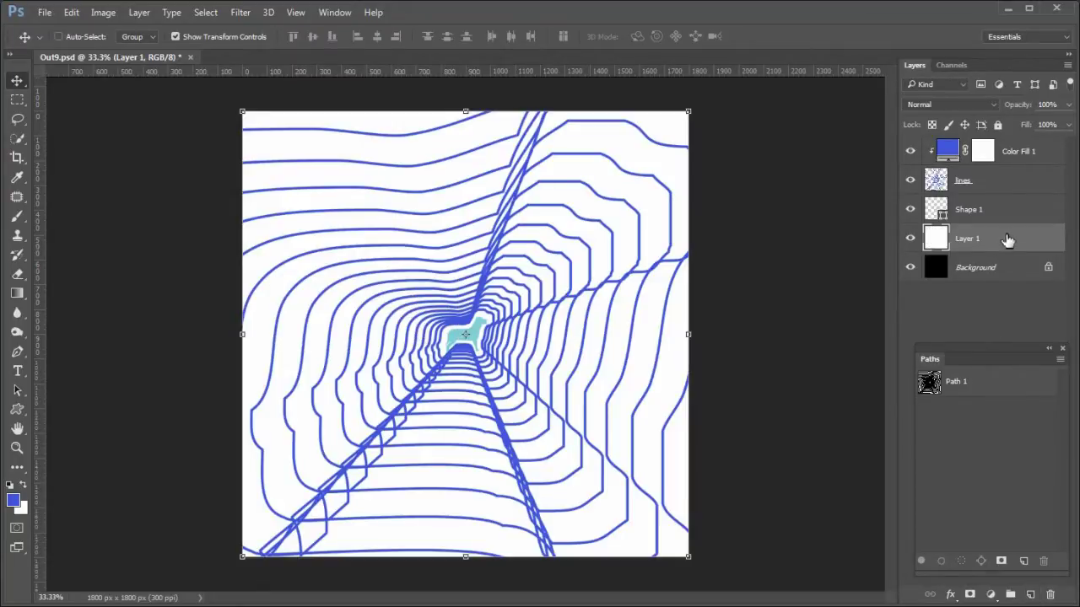
key("ctrl")
- Give Layer 1 a linear Gradient Overlay using the Spectrum preset at 90°
left_click(950, 595)
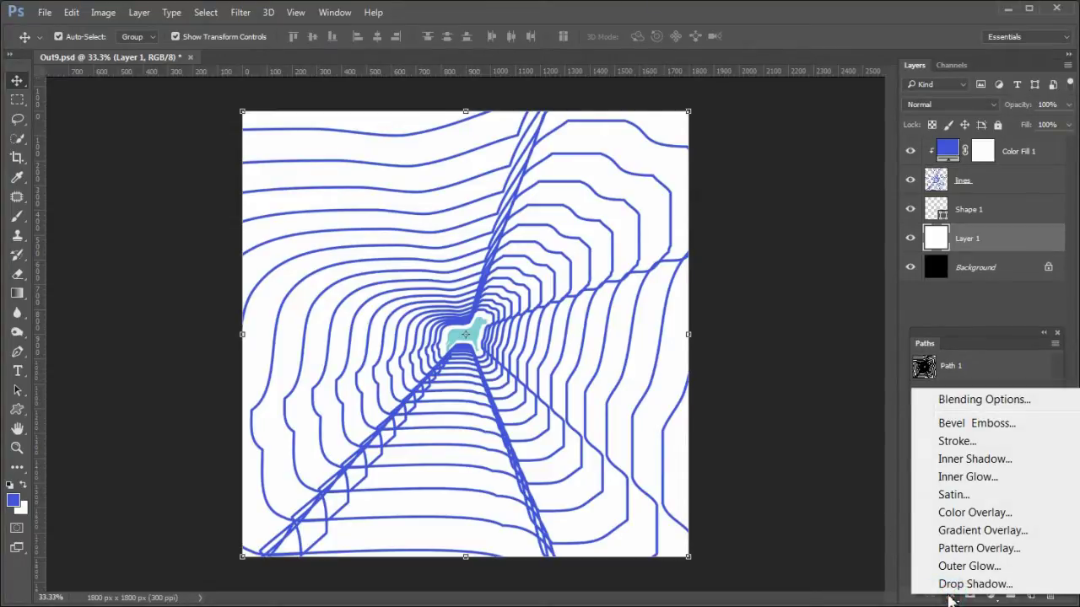
left_click(981, 531)
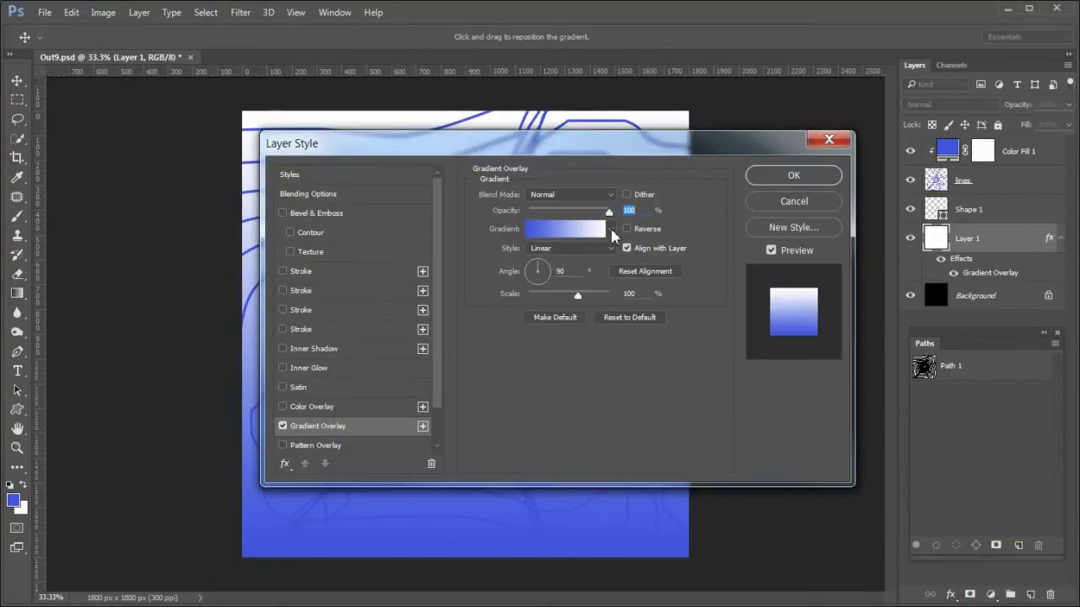
left_click(609, 228)
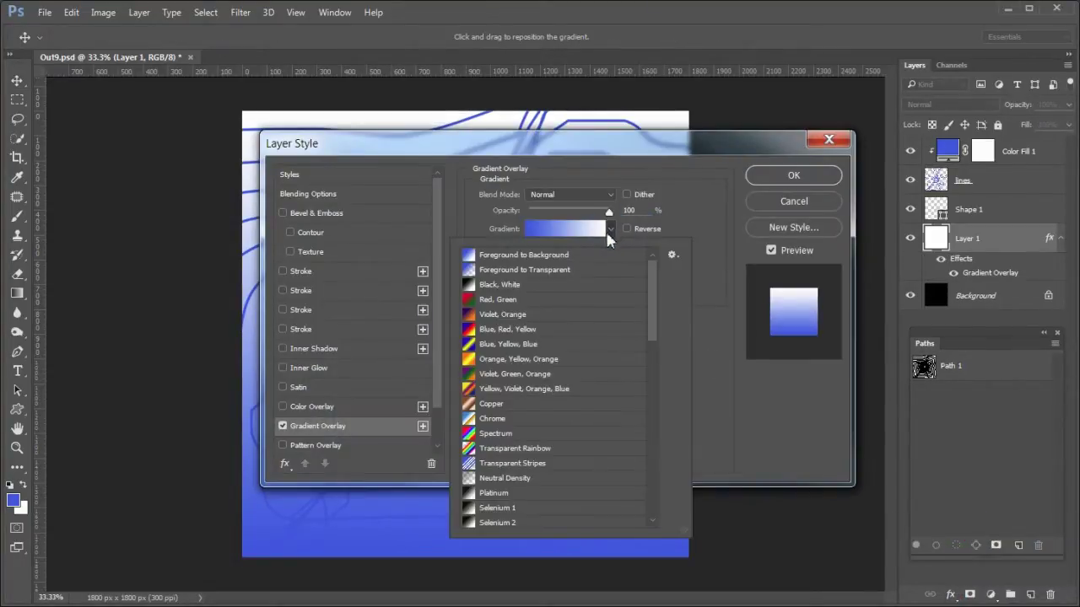
left_click(549, 434)
left_click(548, 434)
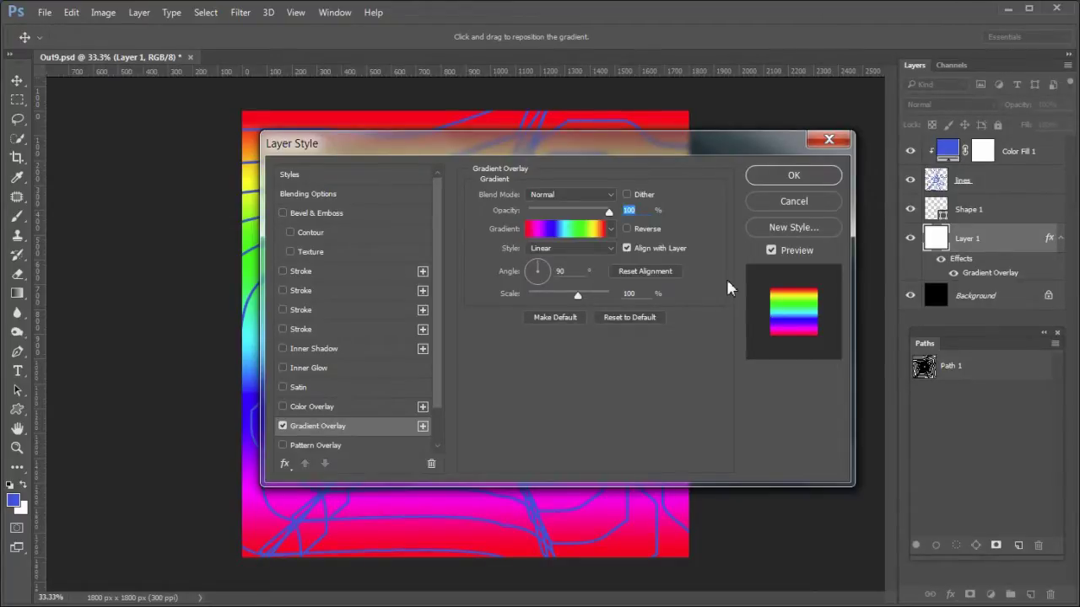
left_click(793, 177)
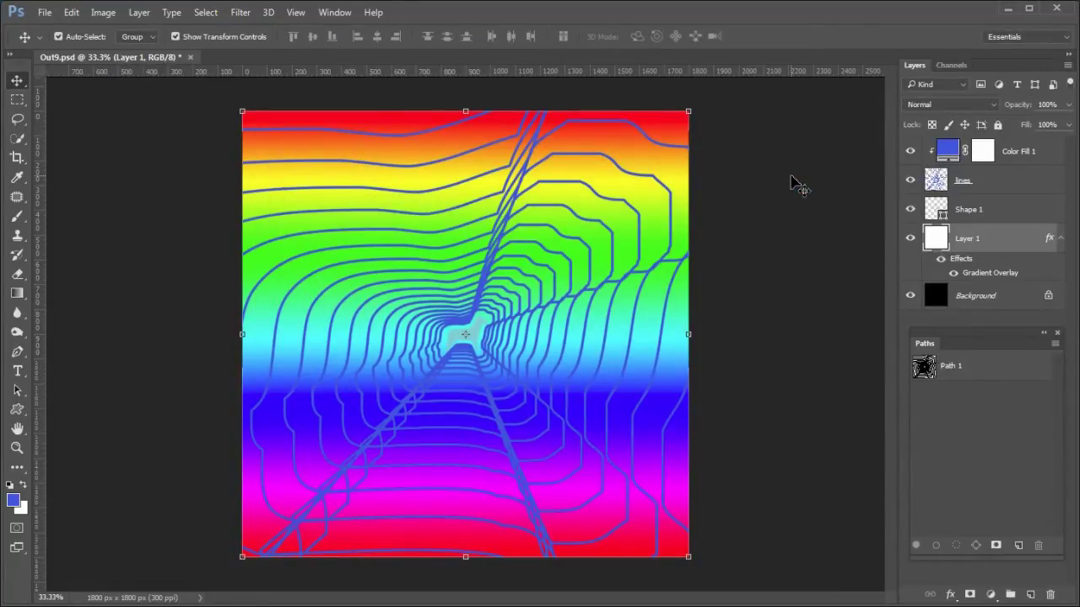
- Change Shape 1's fill colour to near-black #000404
left_click(940, 213)
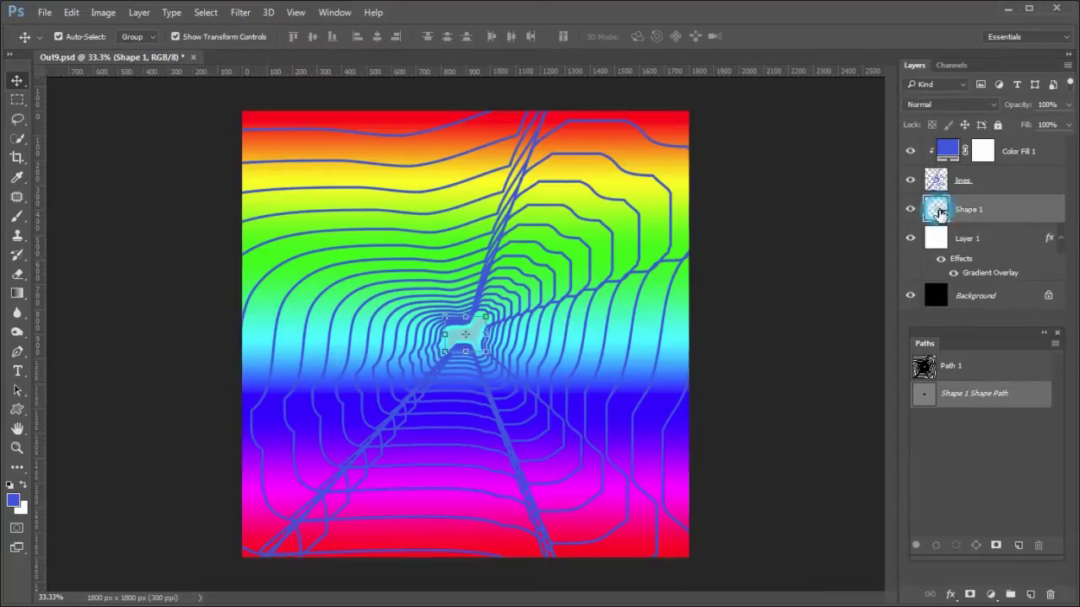
double_click(940, 211)
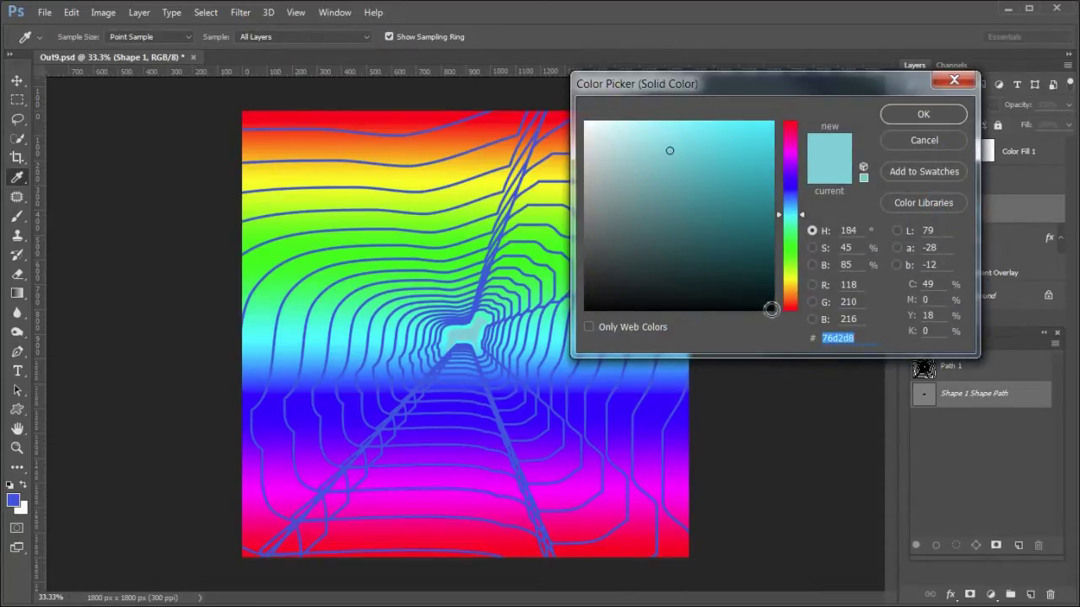
left_click(771, 309)
left_click(928, 114)
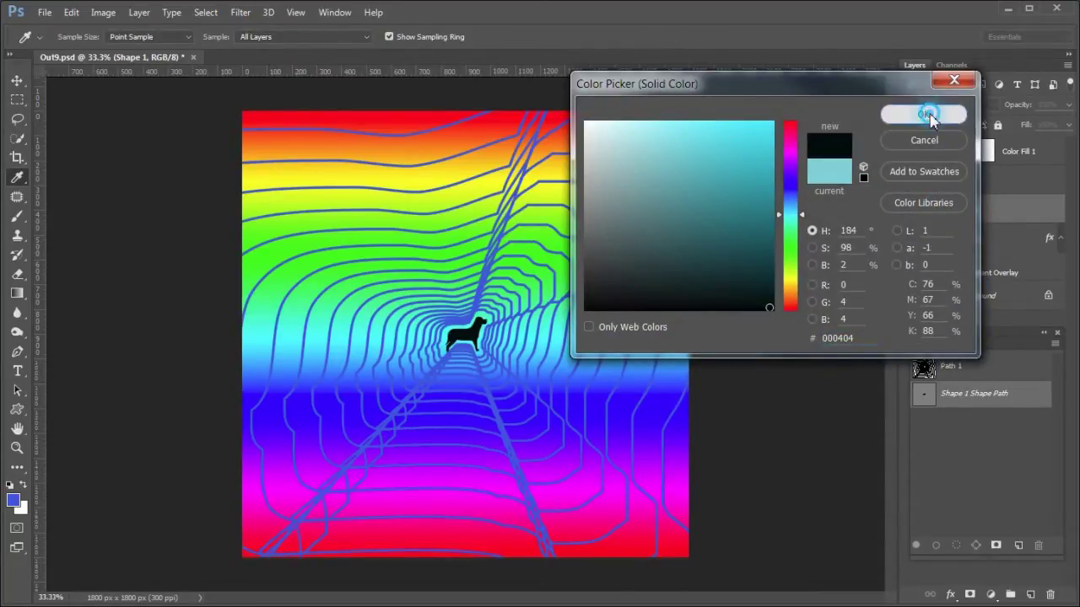